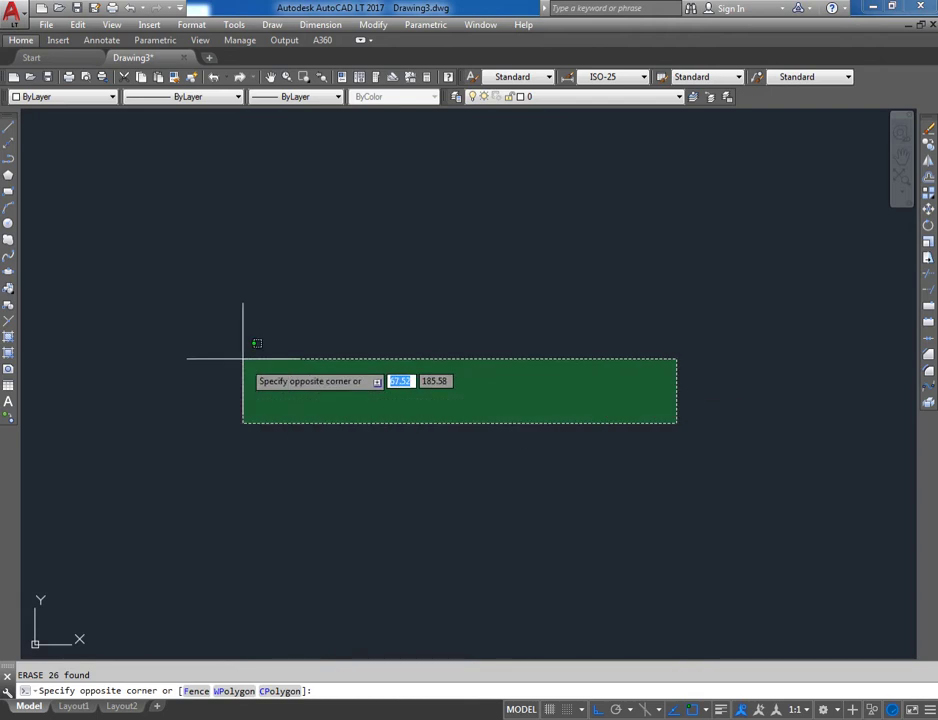
- Erase the leftover objects from the drawing area
click(243, 360)
click(241, 310)
click(348, 438)
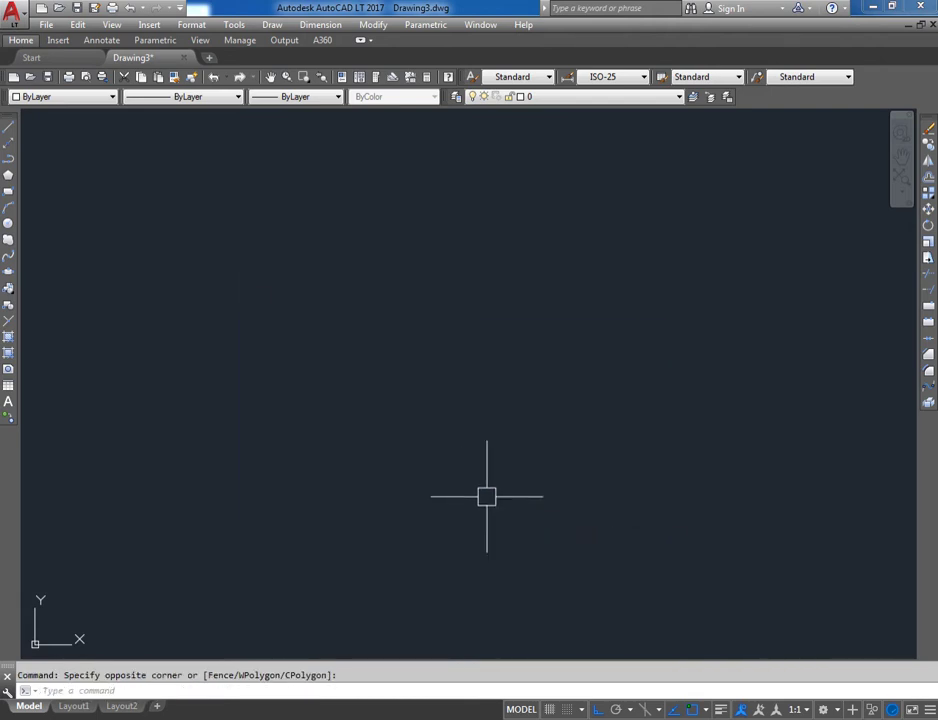
- Draw the outline's edges with LINE and Ortho on: 18, 65, 38 and 30 units
text(l)
key(Return)
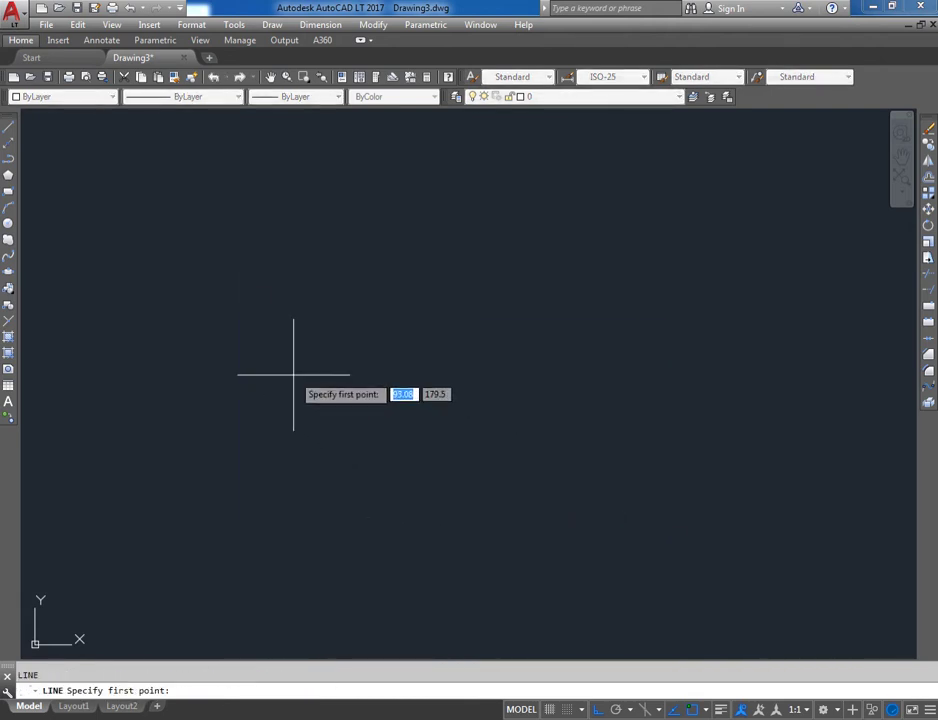
click(293, 375)
mouse_move(310, 444)
middle_down()
mouse_move(310, 391)
mouse_move(326, 467)
middle_up()
scroll(326, 467, down, 1)
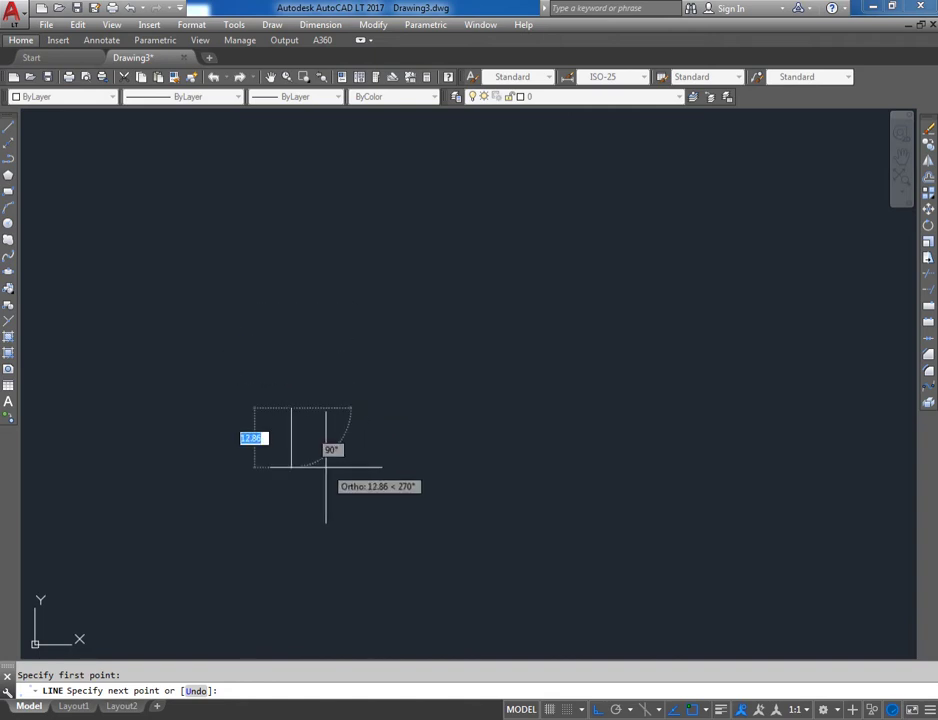
text(18)
key(Return)
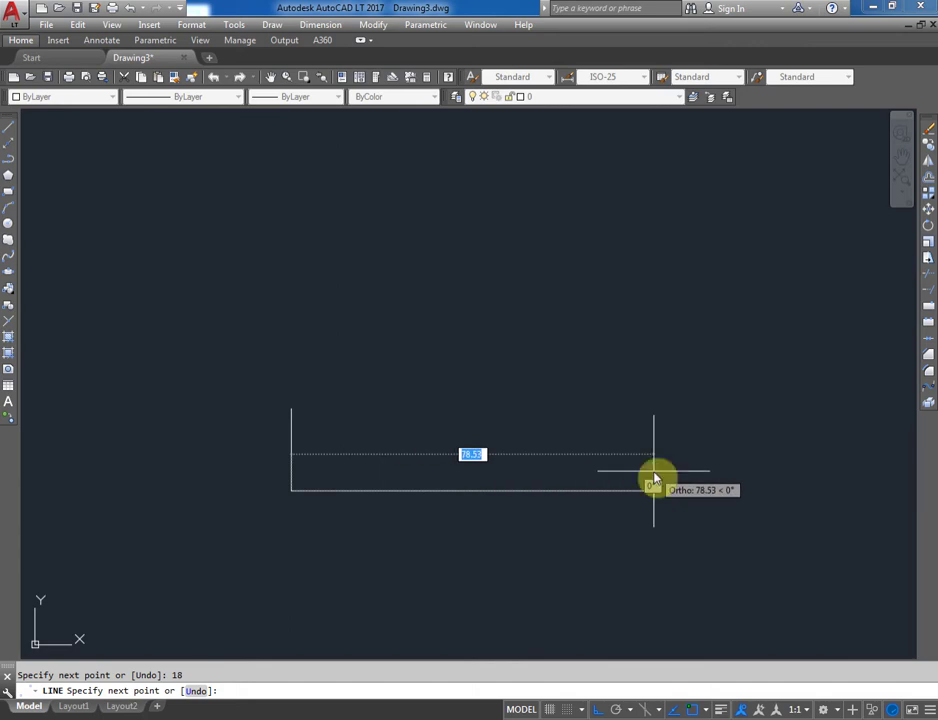
text(65)
key(Return)
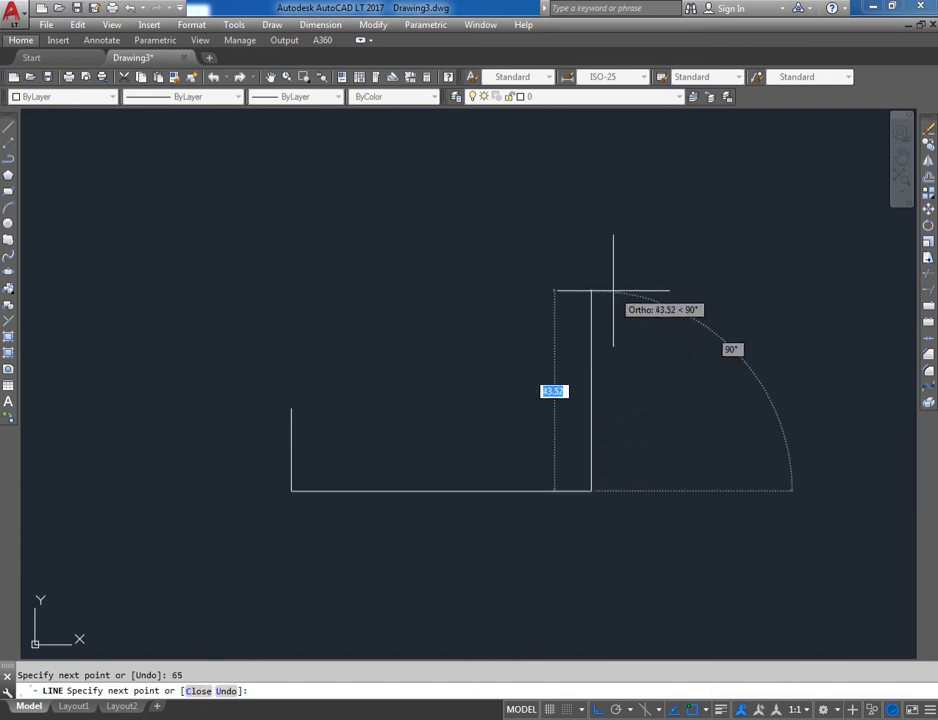
text(38)
key(Return)
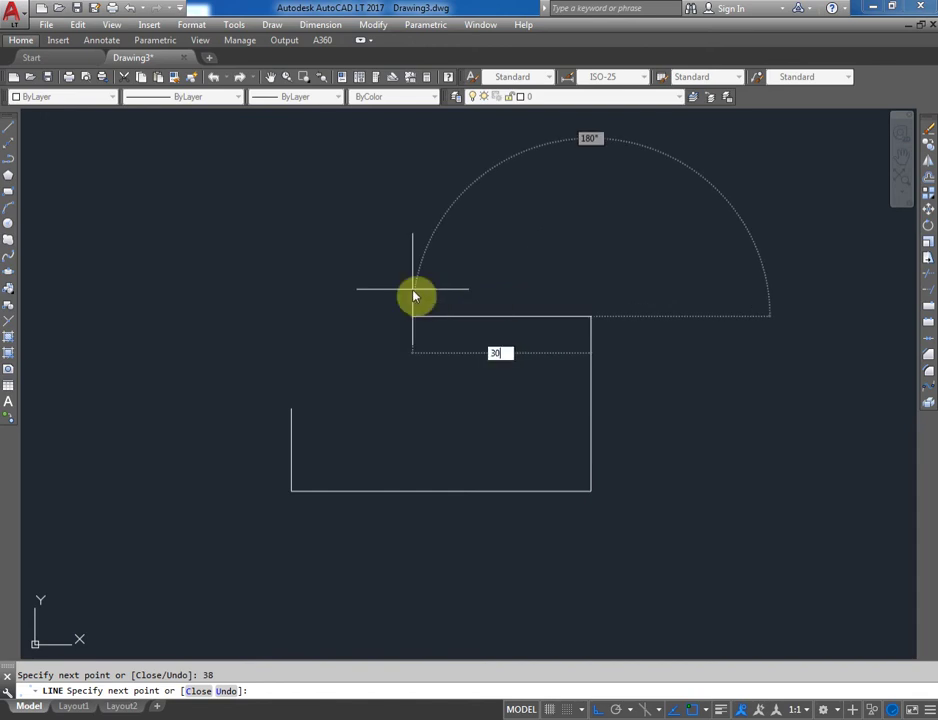
key(Return)
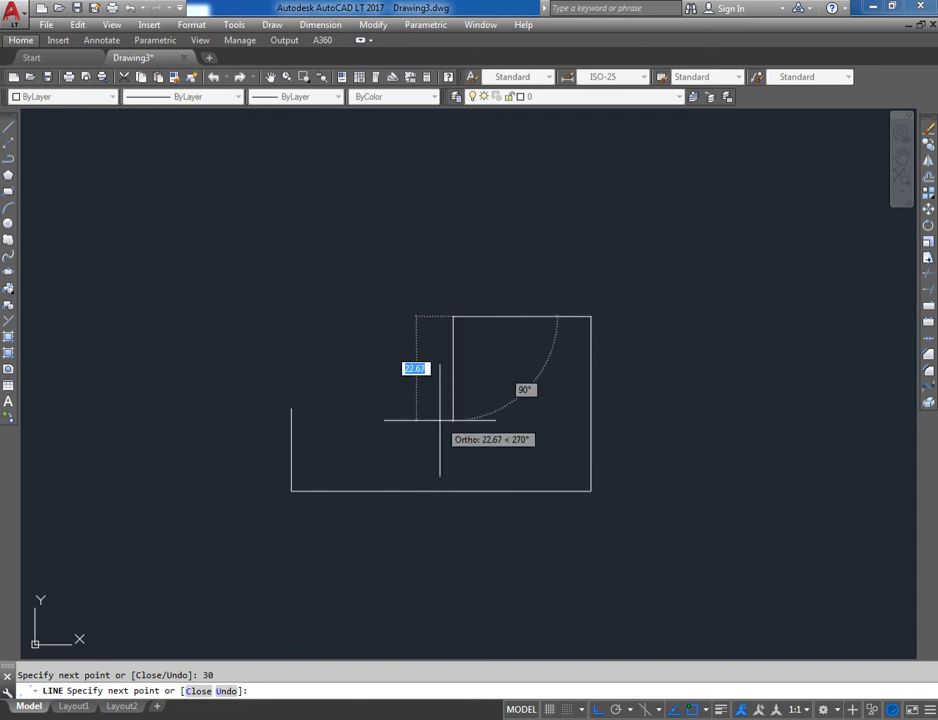
key(Return)
key(Return)
- Add the 9-unit step and 6-unit drop, closing the outline at the tall block's top-left corner
click(291, 408)
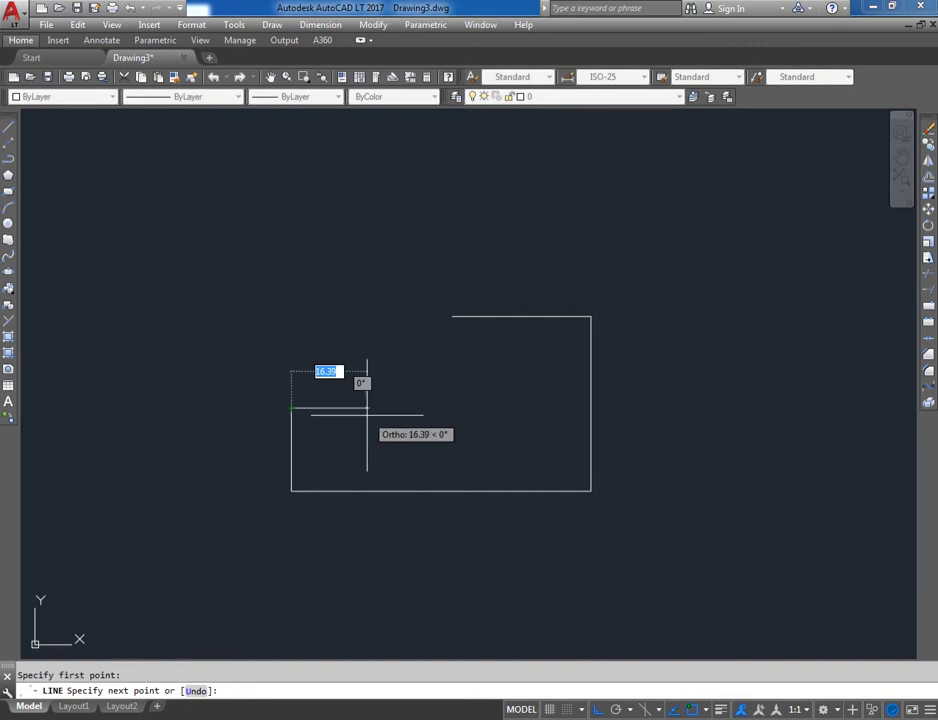
text(9)
key(Return)
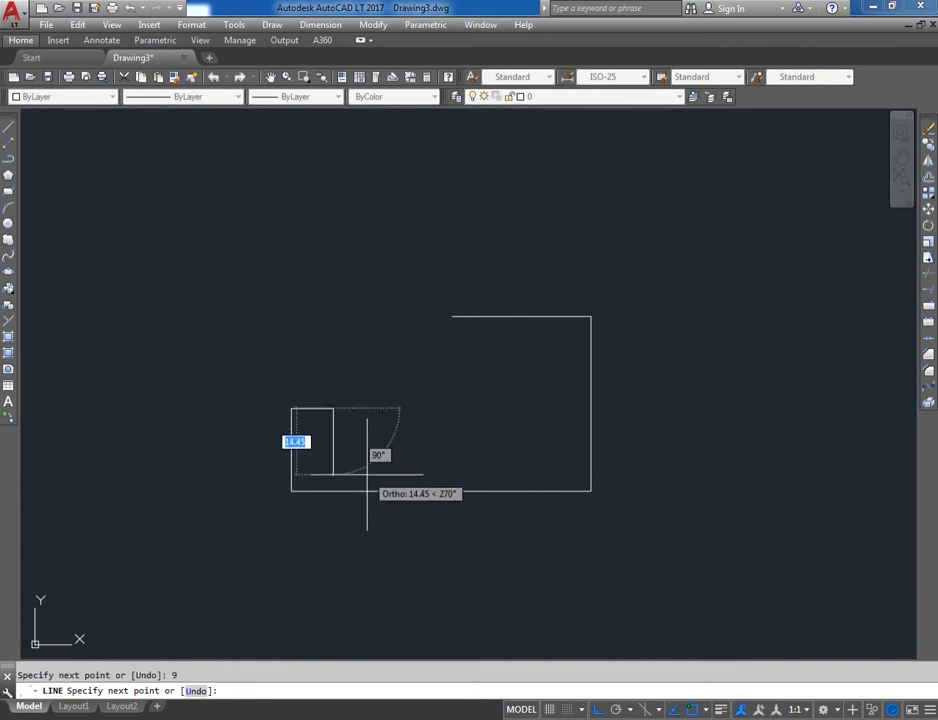
text(6)
key(Return)
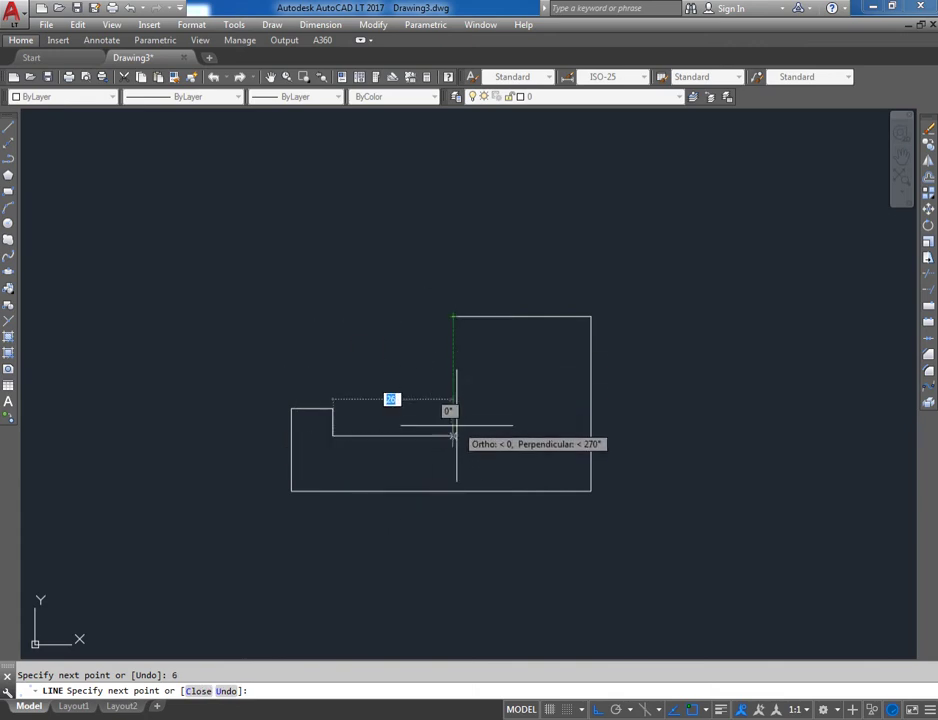
click(456, 435)
click(452, 316)
key(Return)
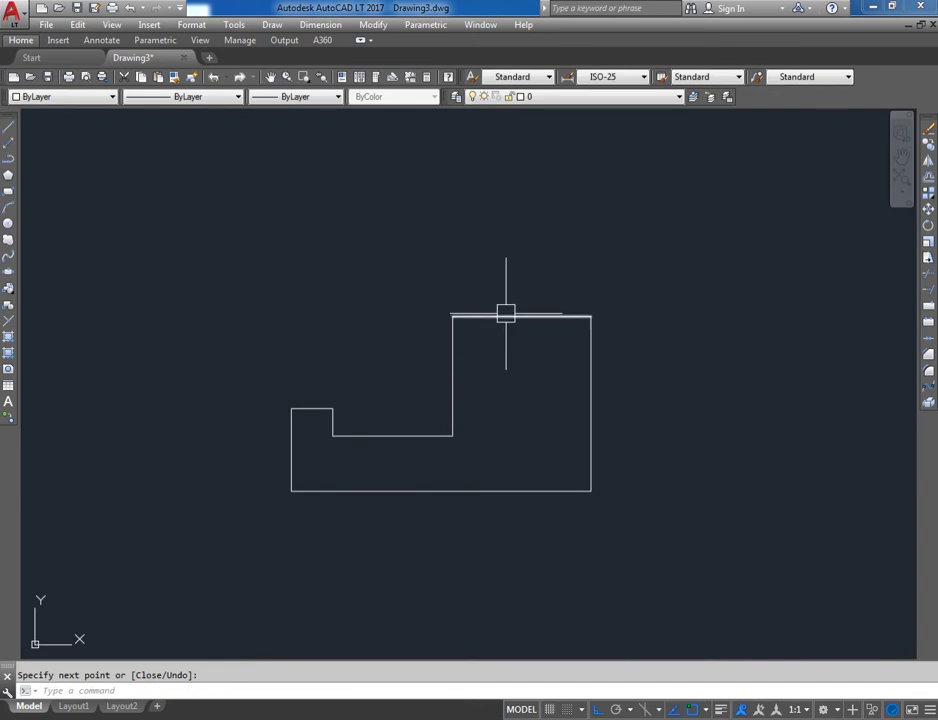
click(545, 316)
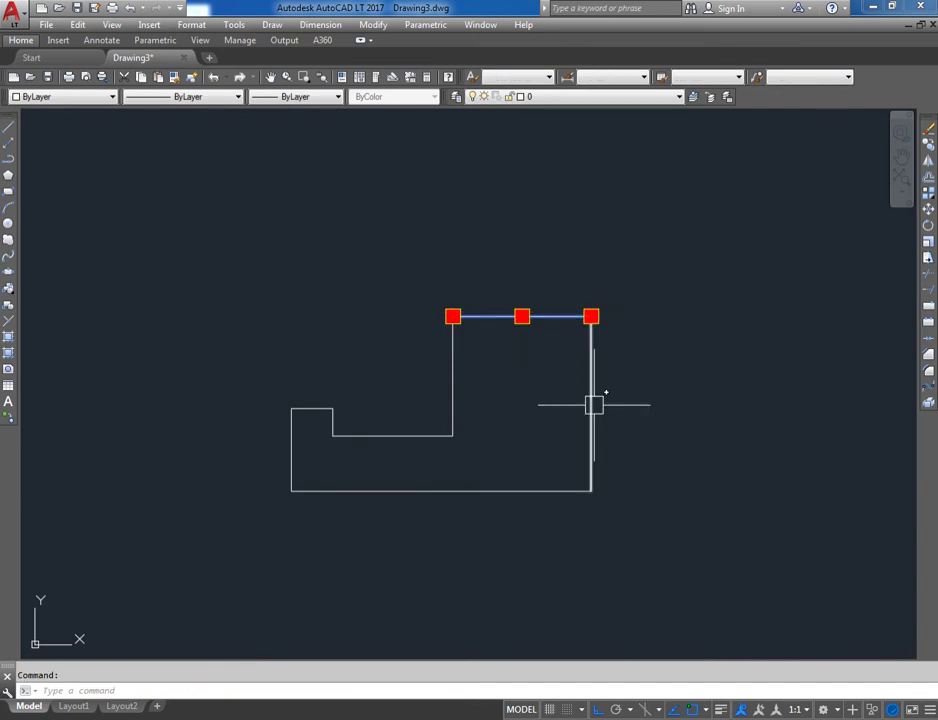
- Offset the tall block's right edge 9 units inward to create an inner vertical line
click(591, 490)
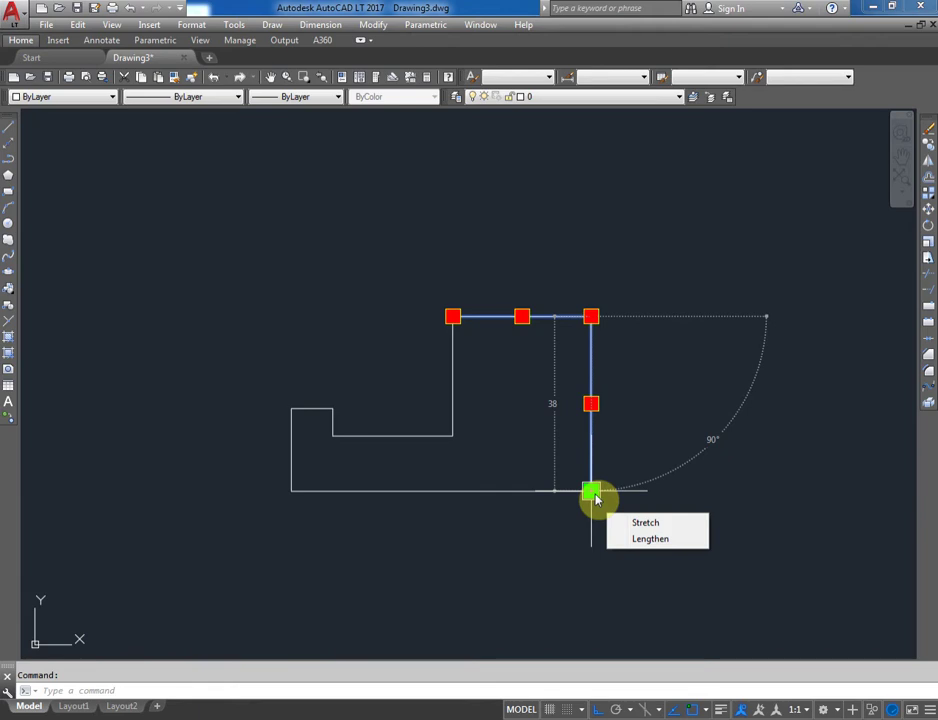
key(Escape)
key(Escape)
click(450, 565)
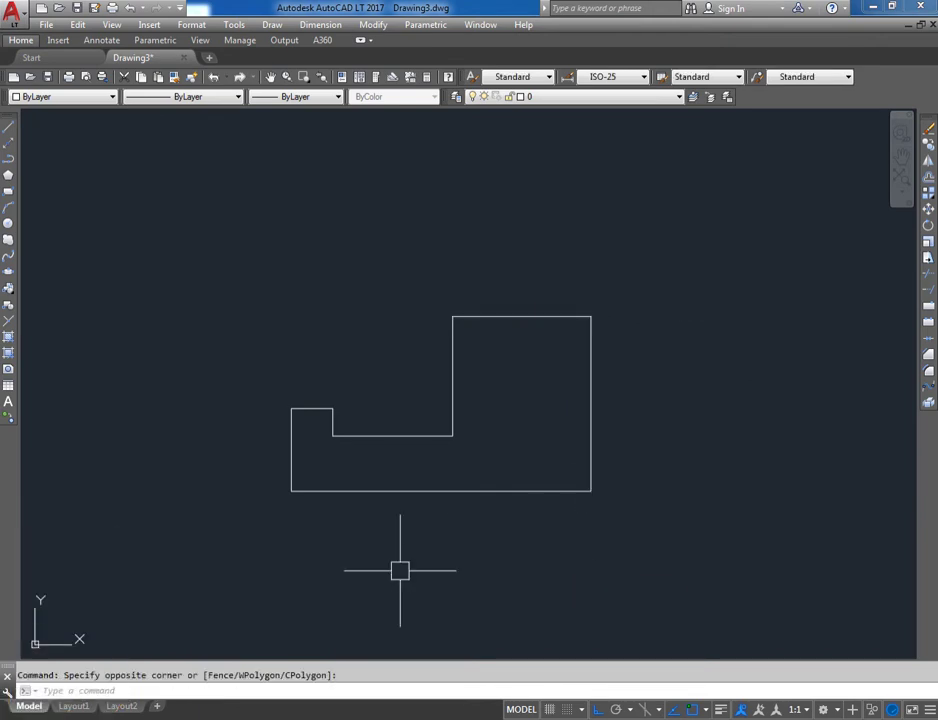
middle_drag(509, 540, 458, 508)
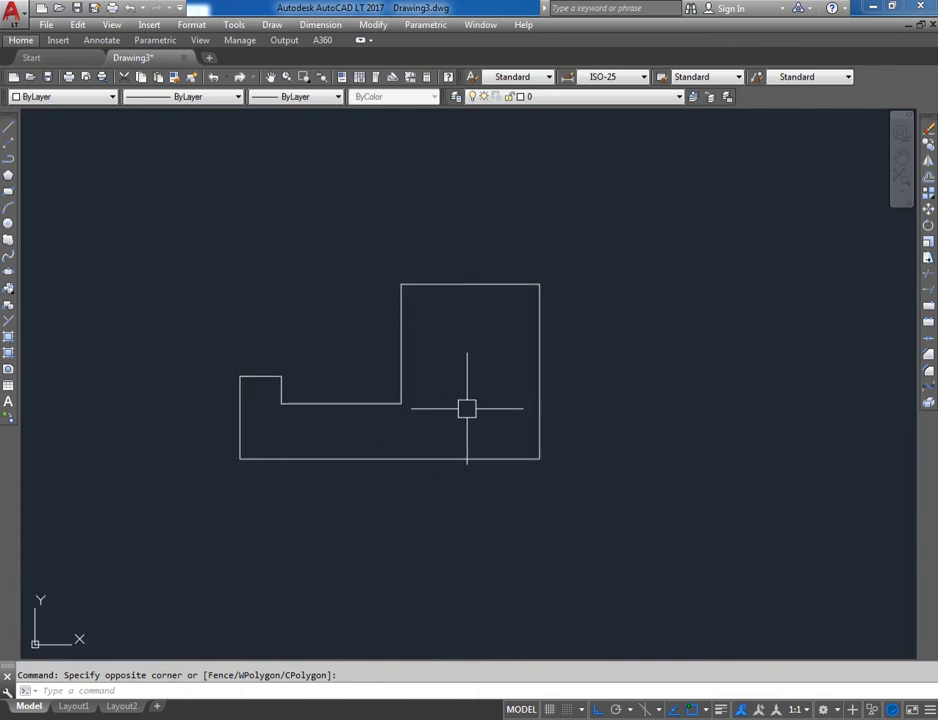
mouse_move(425, 384)
middle_down()
mouse_move(410, 406)
mouse_move(425, 406)
middle_up()
text(O)
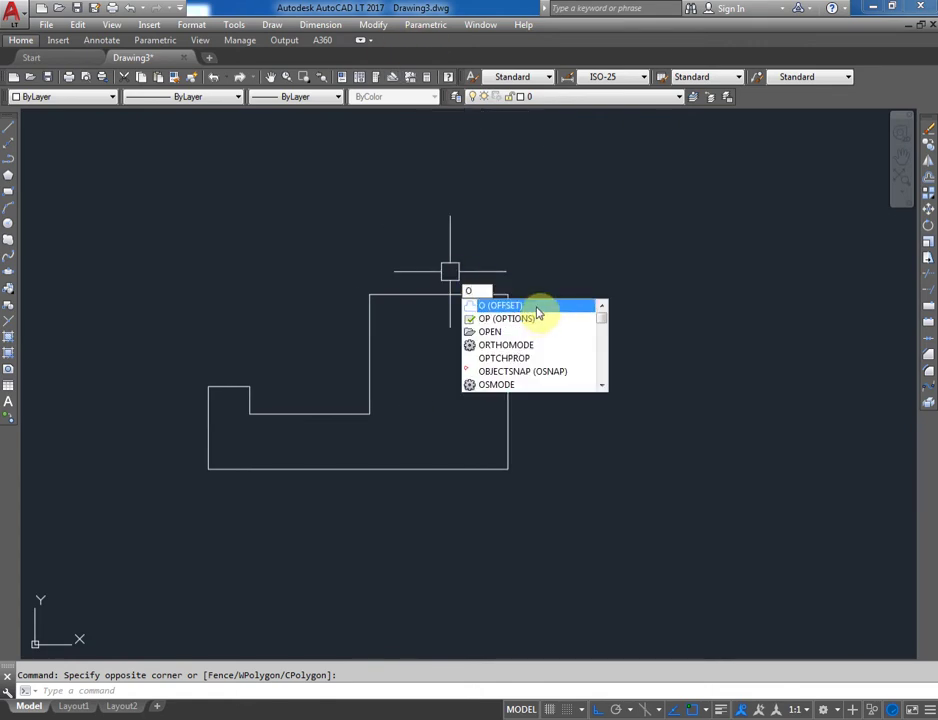
key(Return)
text(9)
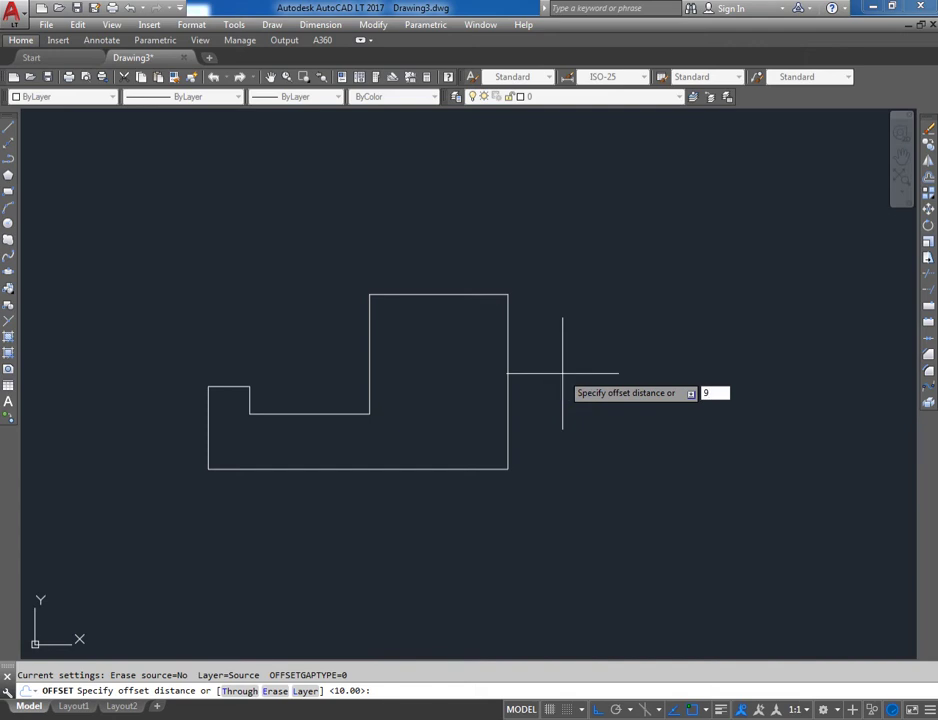
key(Return)
click(507, 356)
click(435, 392)
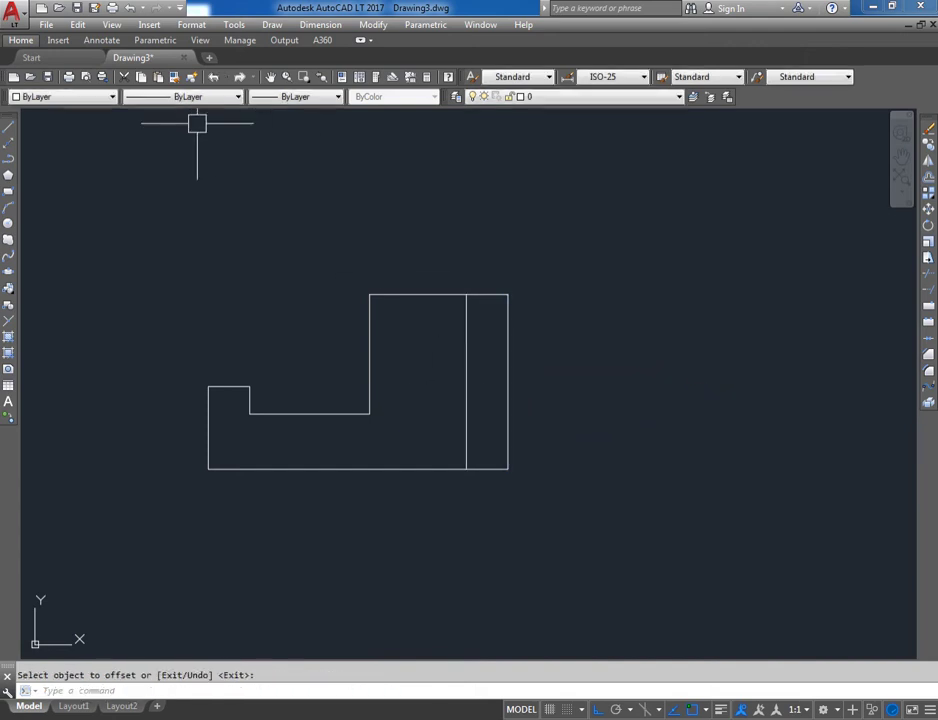
key(Escape)
click(466, 368)
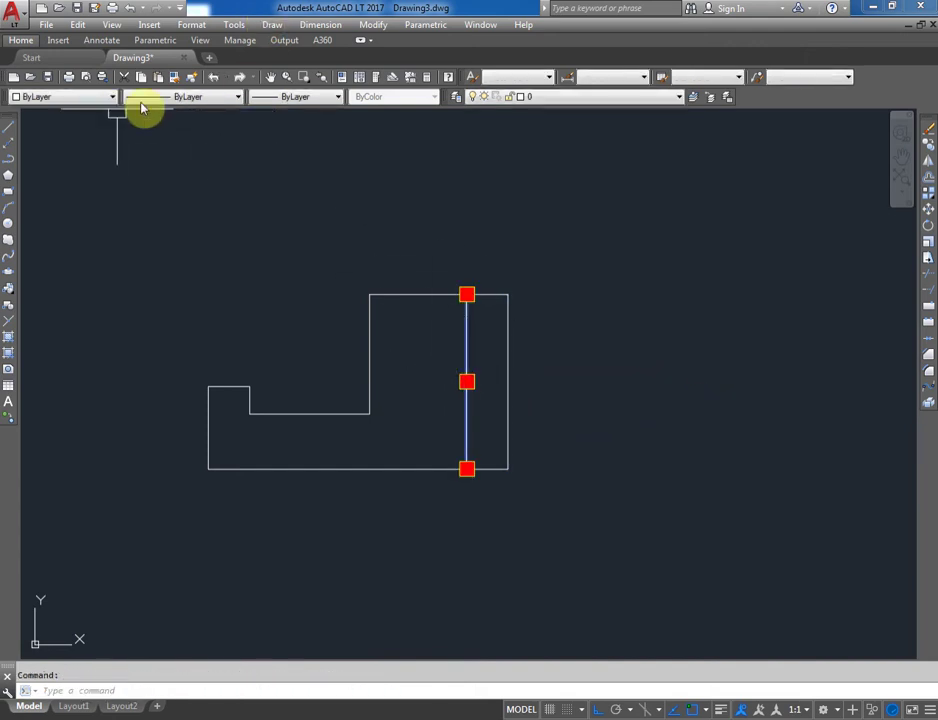
- Give the inner vertical line the HIDDEN linetype with linetype scale 0.5
click(185, 97)
click(203, 160)
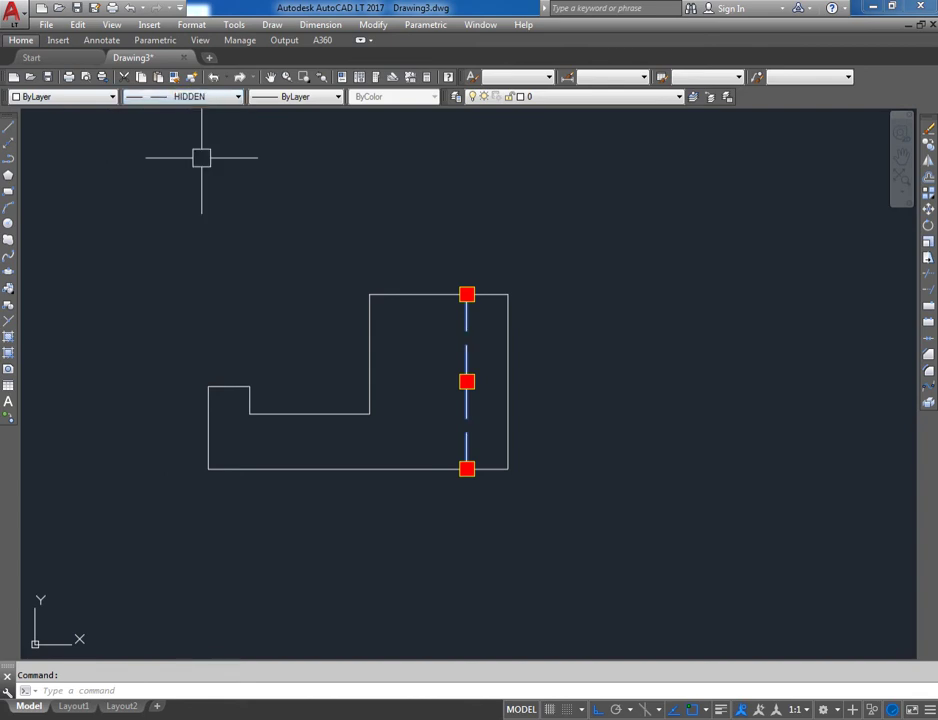
right_click(250, 180)
click(301, 502)
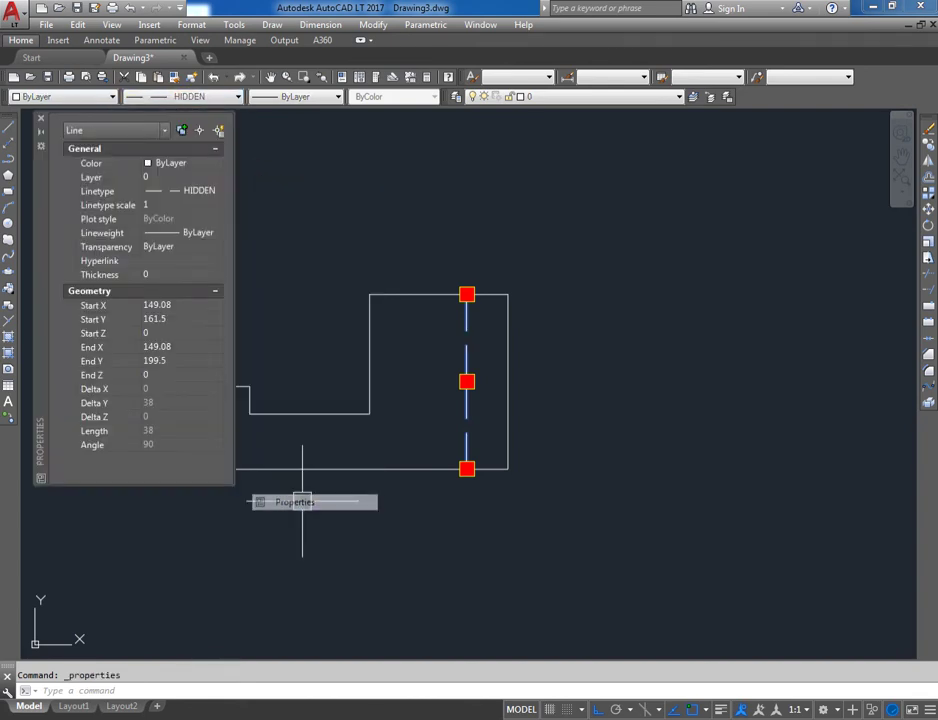
click(170, 206)
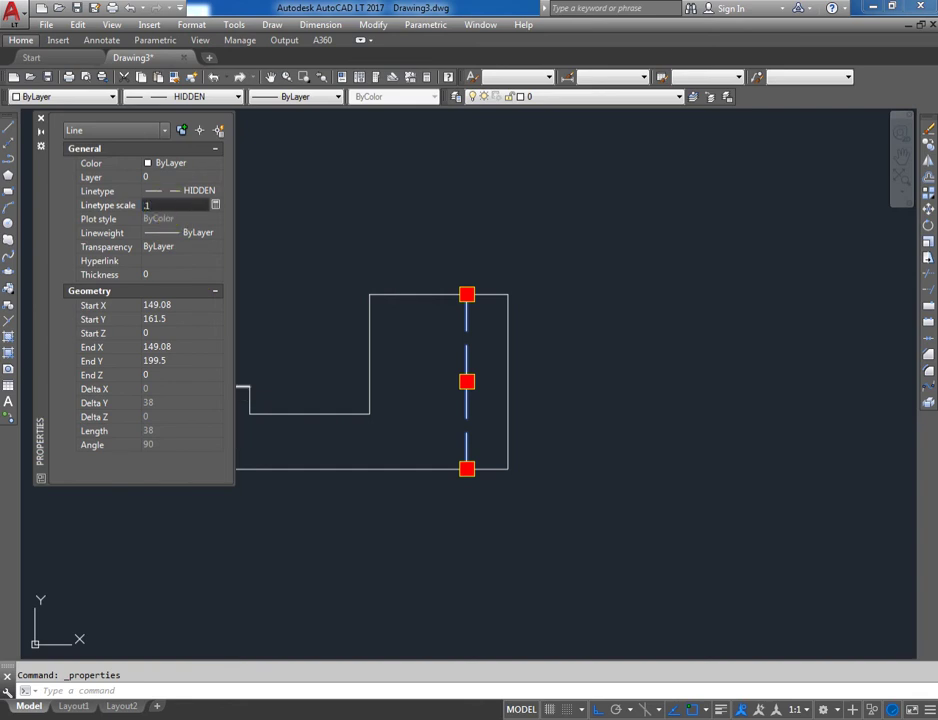
key(BackSpace)
text(0.5)
key(Return)
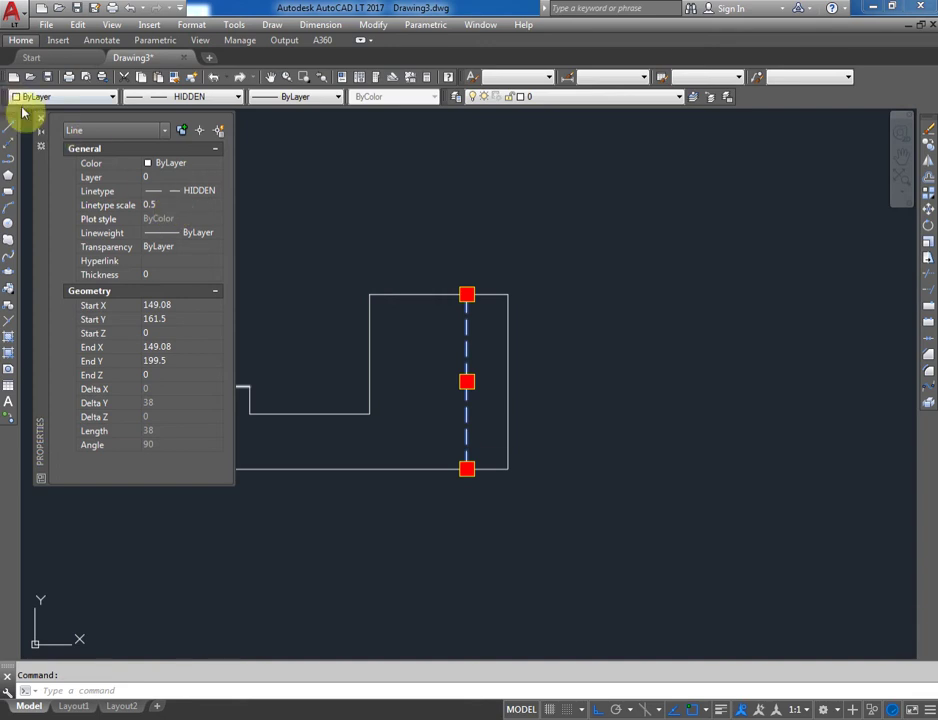
key(Escape)
key(Escape)
click(277, 184)
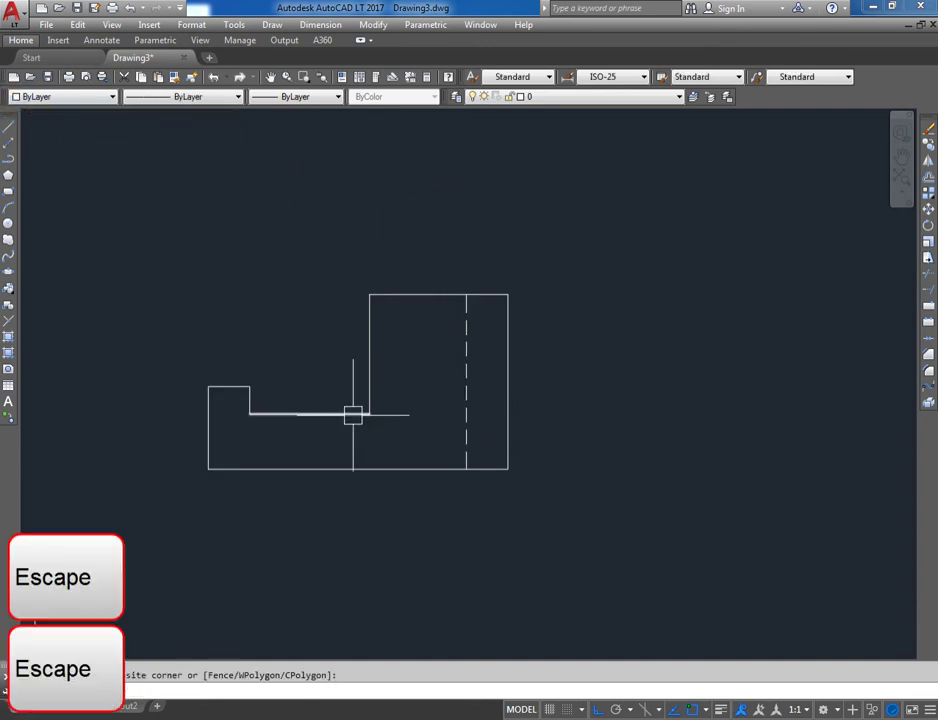
- Place horizontal construction lines through the front view's bottom, middle step, small step and top
scroll(547, 392, down, 3)
mouse_move(547, 392)
middle_down()
mouse_move(519, 348)
mouse_move(480, 361)
middle_up()
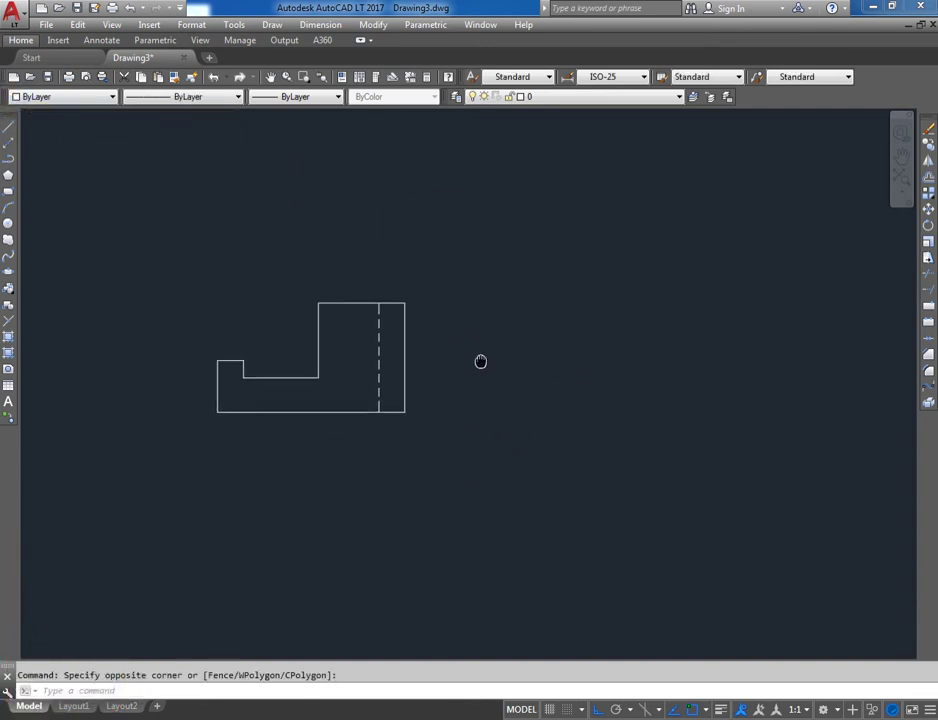
click(273, 25)
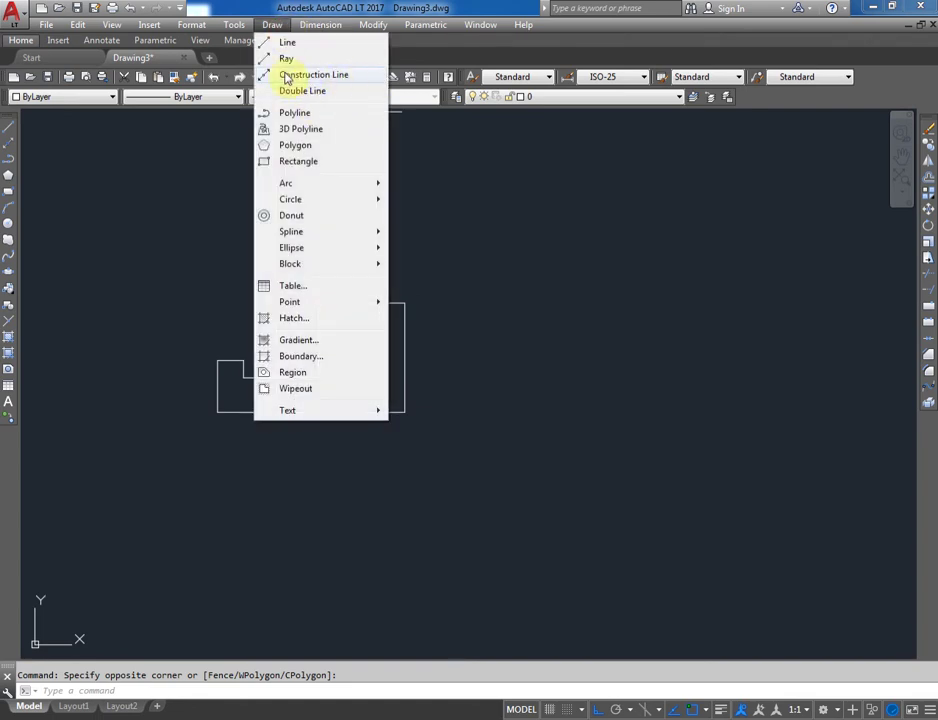
click(349, 79)
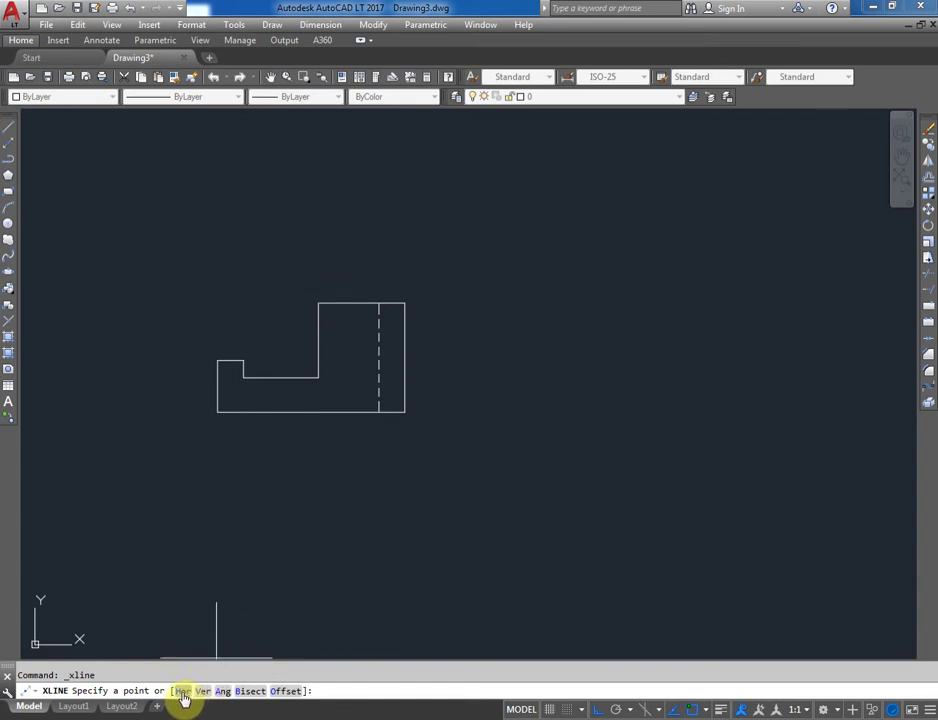
click(182, 691)
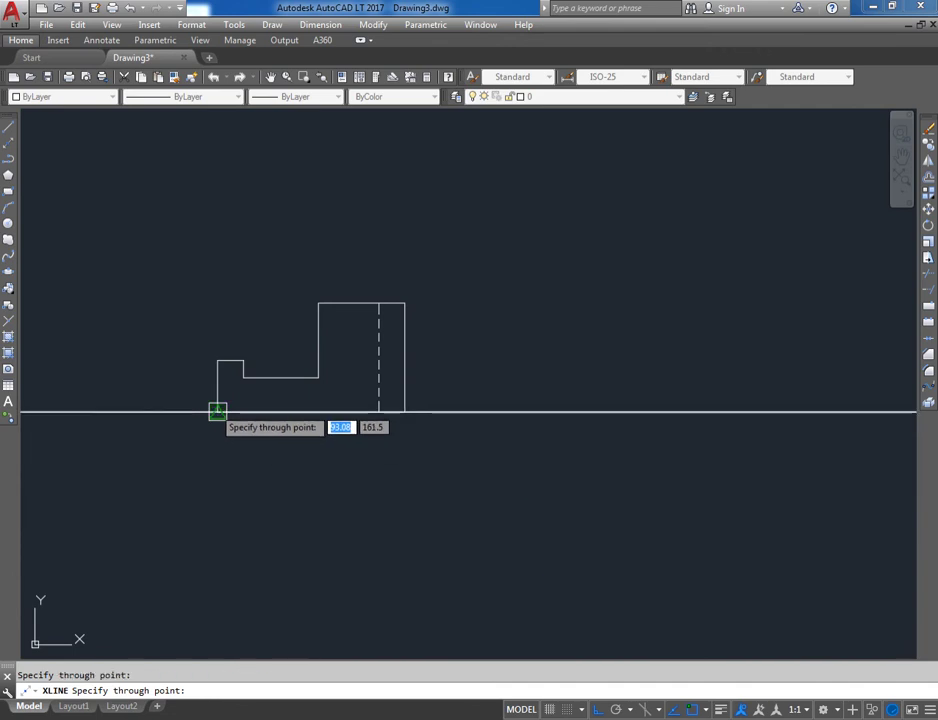
click(217, 411)
click(243, 377)
click(243, 360)
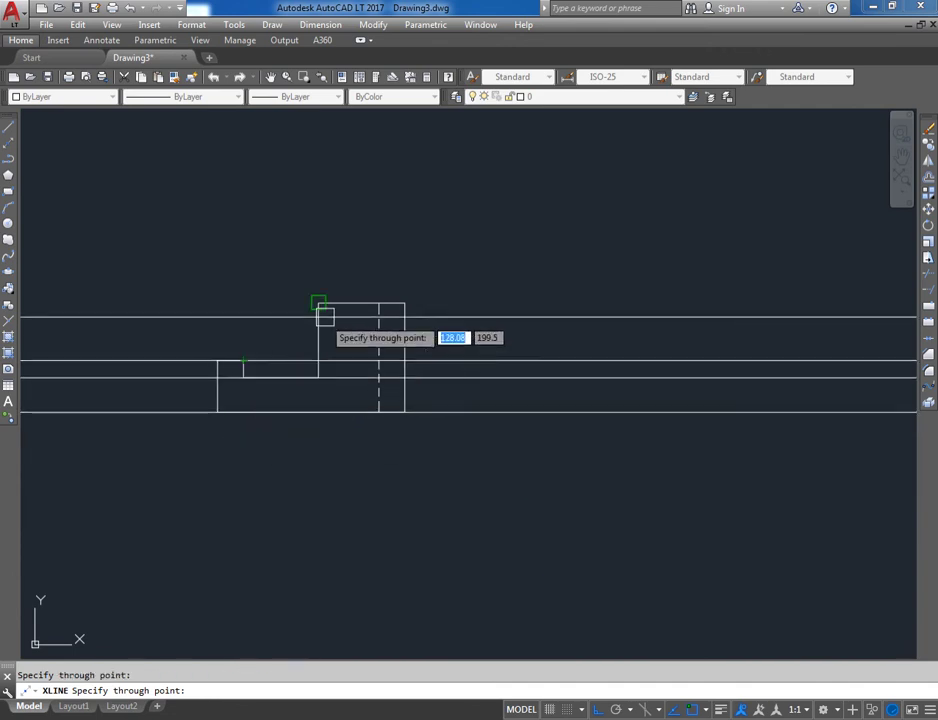
click(318, 302)
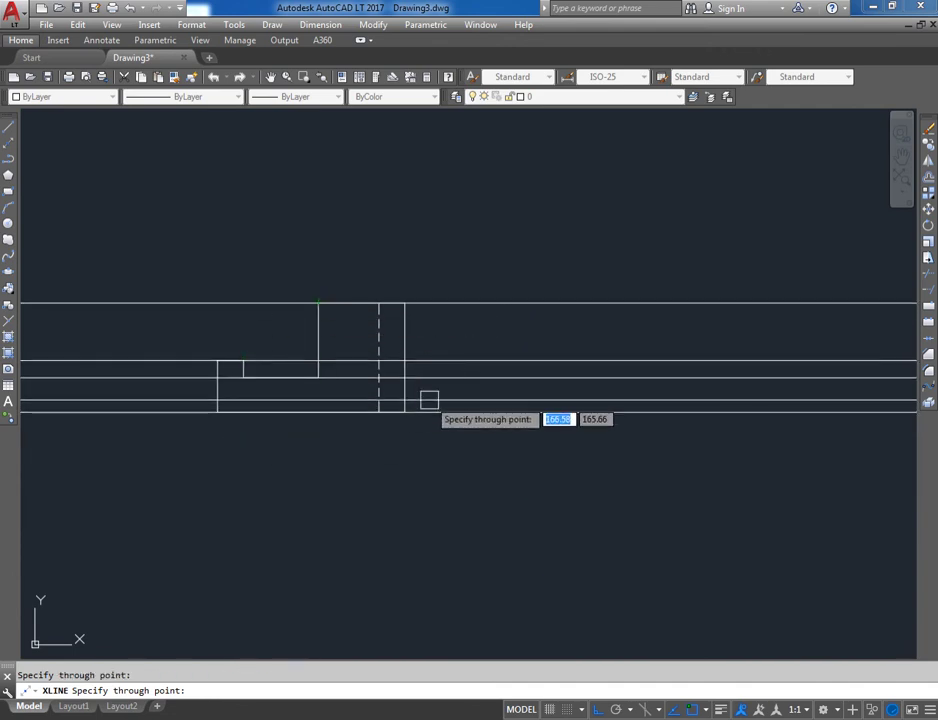
middle_drag(427, 398, 329, 399)
middle_drag(382, 350, 364, 343)
key(Escape)
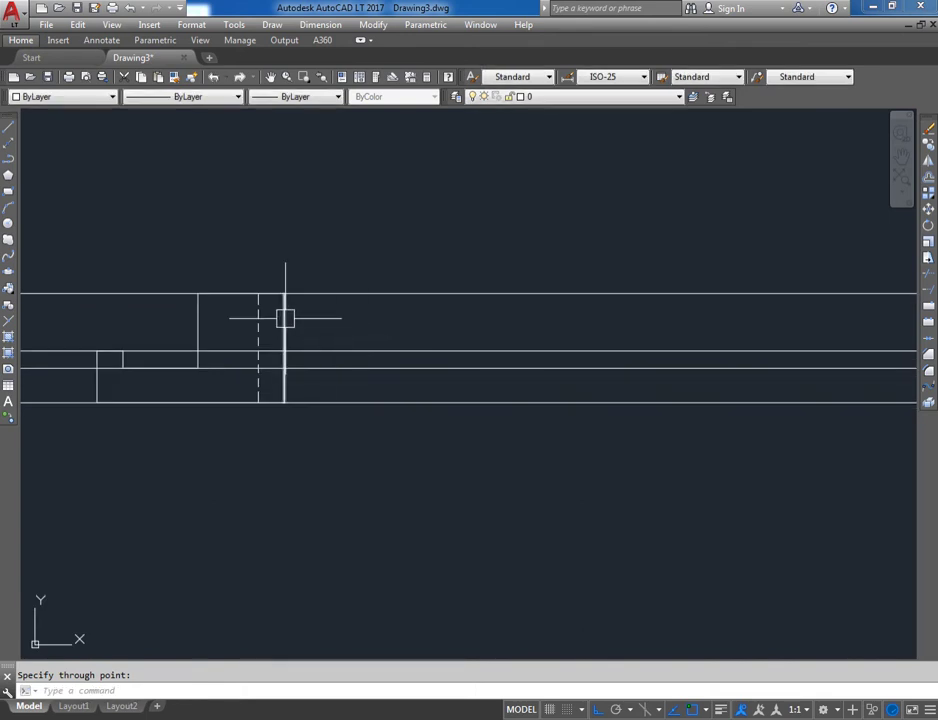
key(Escape)
text(O)
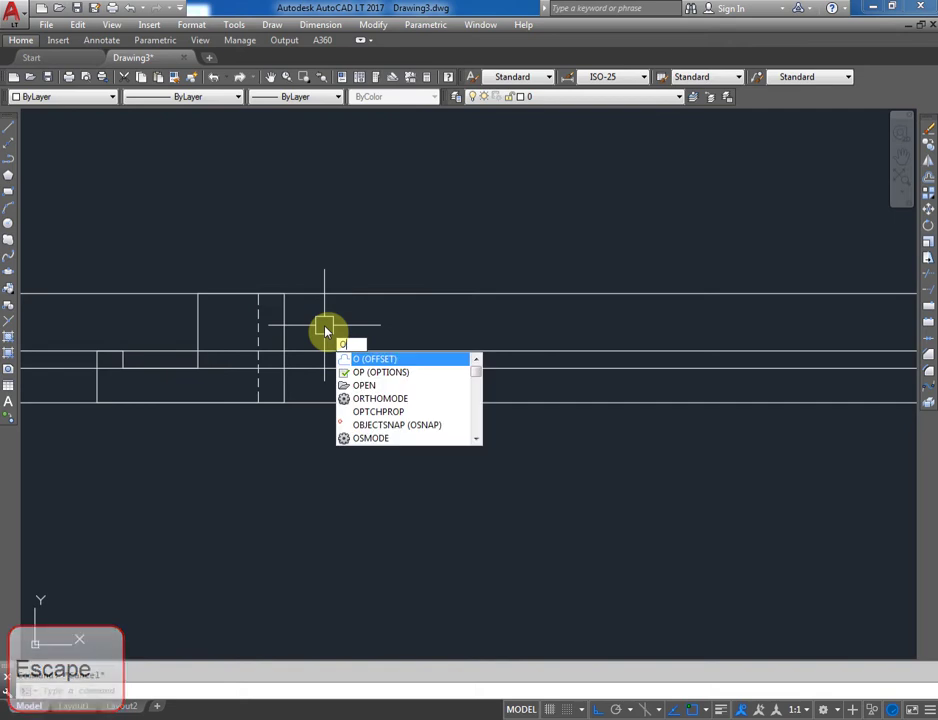
- Offset the front view's right edge 50 units to the right
key(Return)
text(8)
key(BackSpace)
key(BackSpace)
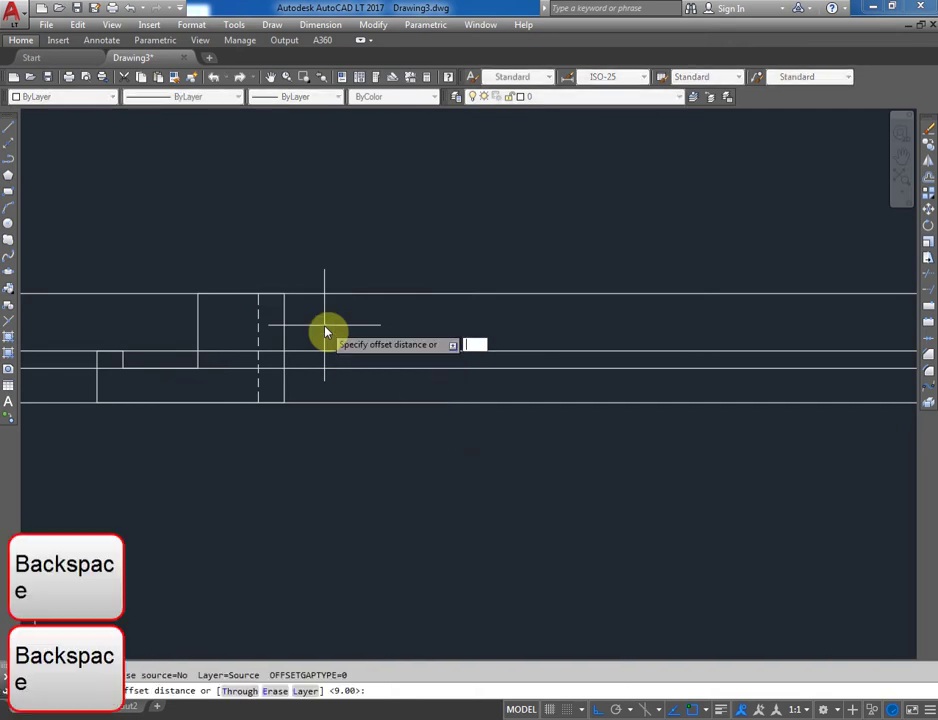
text(50)
key(Return)
click(285, 316)
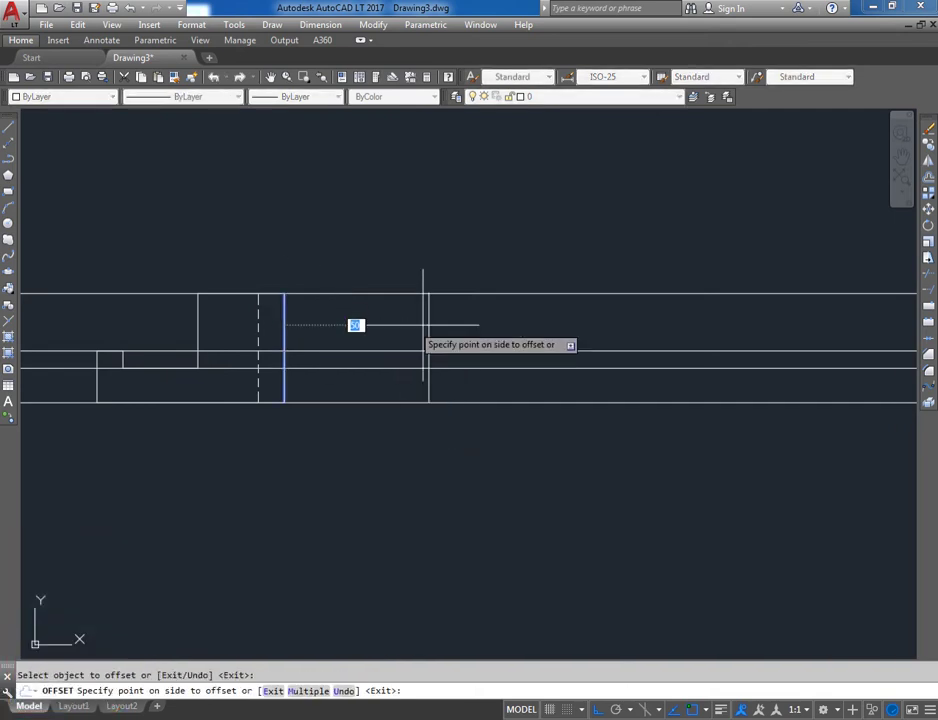
click(478, 325)
key(Return)
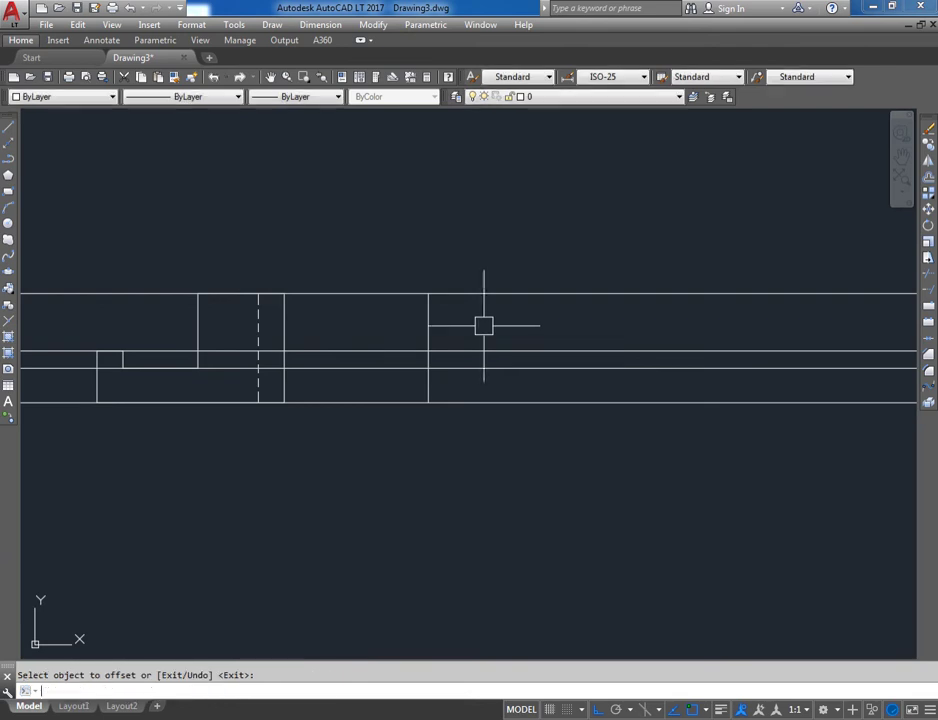
text(tr)
- Trim the projection lines between the views and erase the four leftover horizontals
key(Return)
key(Return)
click(404, 454)
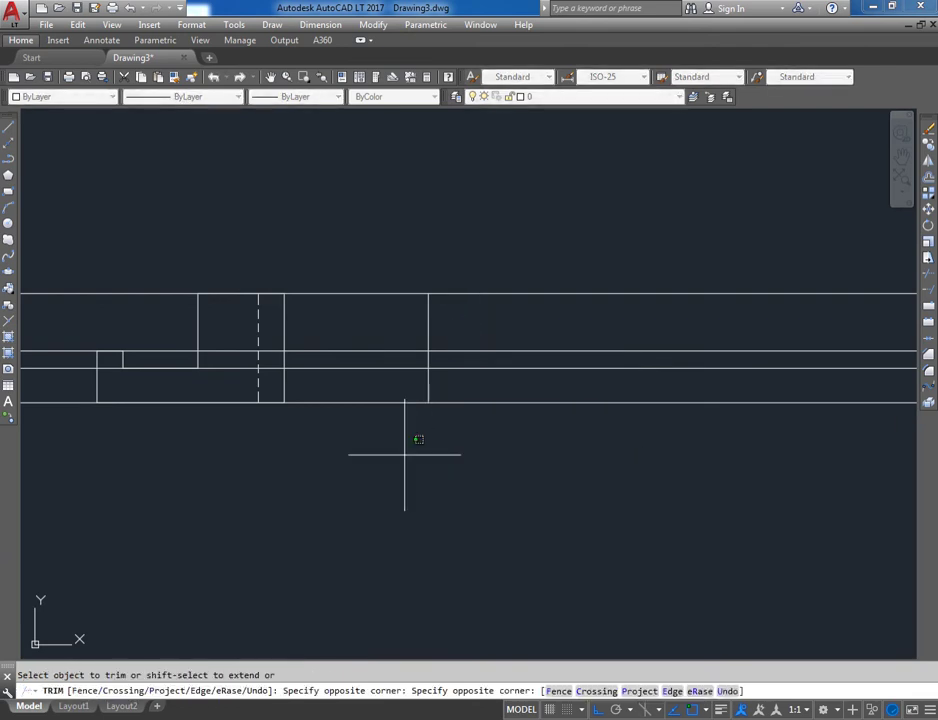
click(308, 276)
middle_drag(191, 372, 413, 342)
key(Escape)
click(241, 436)
click(178, 251)
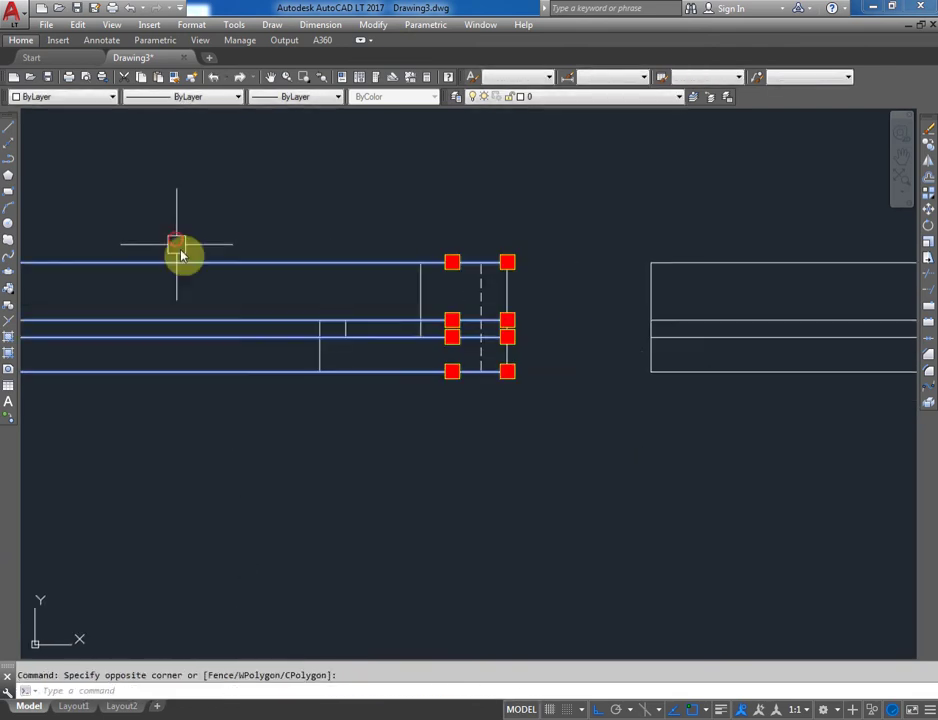
key(Delete)
mouse_move(567, 278)
middle_down()
mouse_move(297, 292)
mouse_move(290, 311)
middle_up()
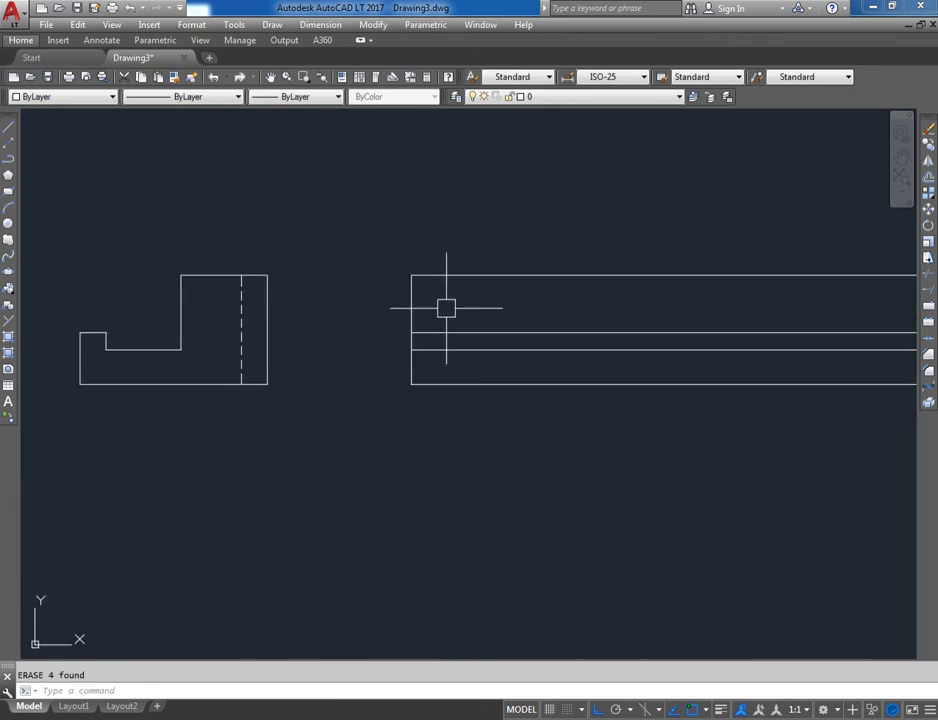
middle_drag(479, 302, 446, 306)
text(o)
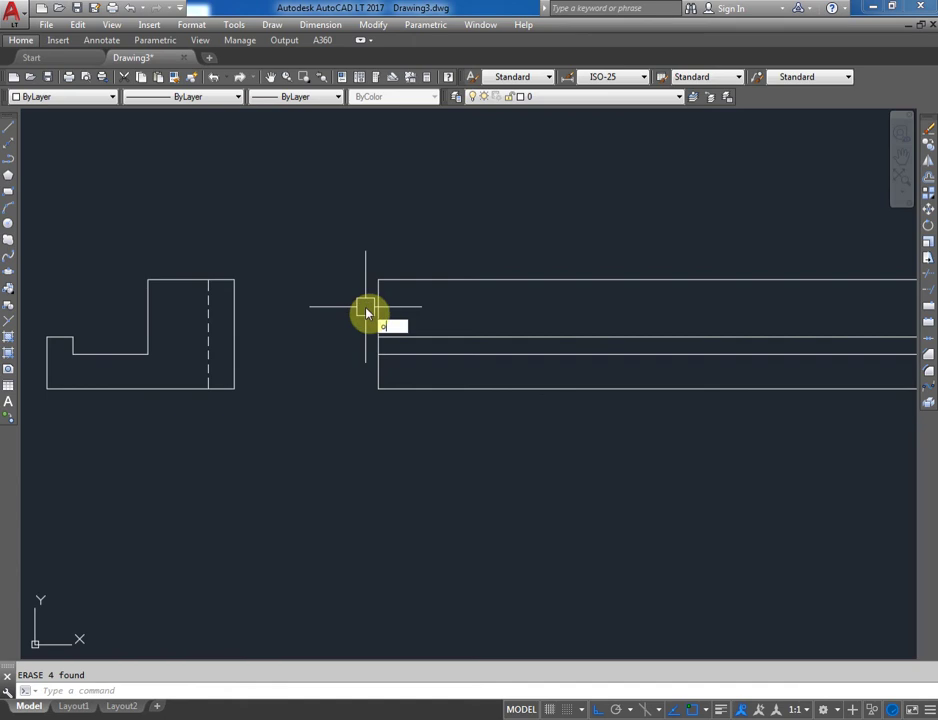
- Offset the side view's left edge 30 units, then add two inner lines 10 units apart
key(Return)
text(30)
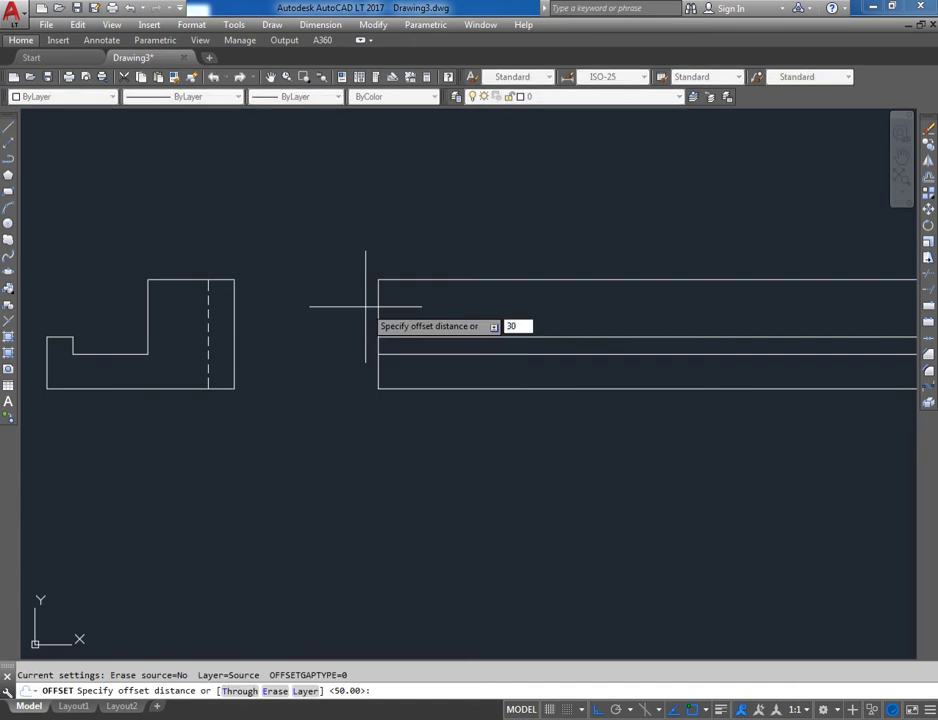
key(Return)
click(378, 305)
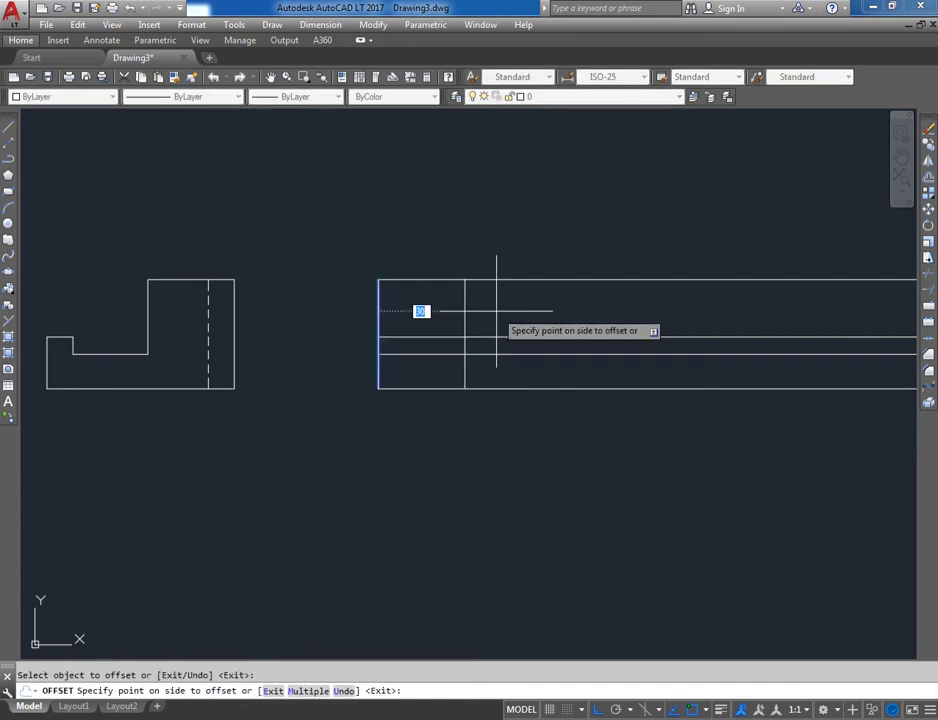
click(496, 311)
key(Return)
key(Return)
text(10)
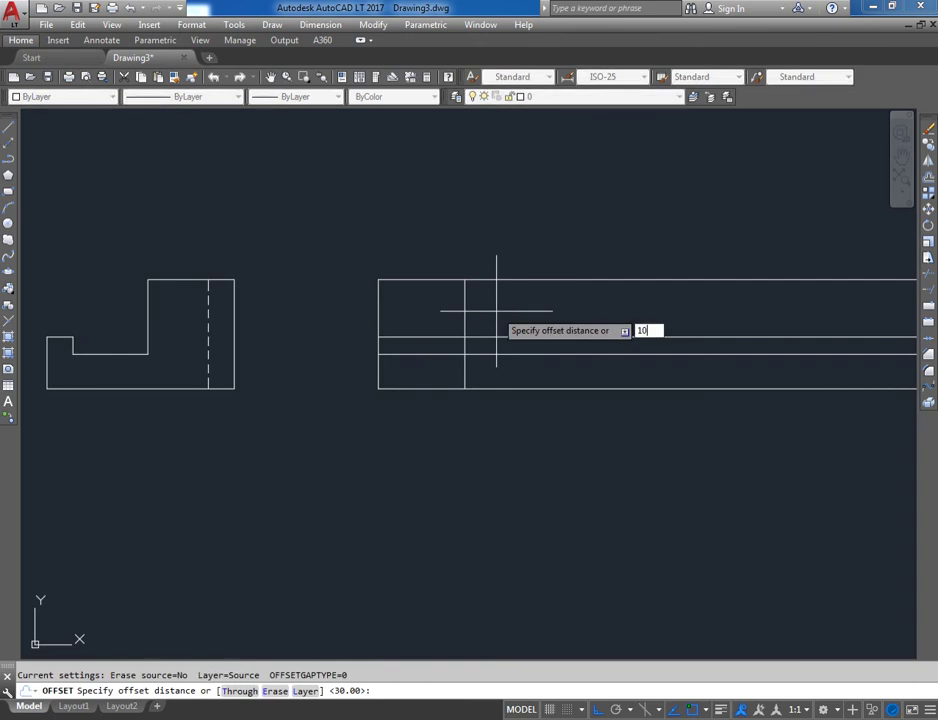
key(Return)
click(466, 302)
click(420, 308)
click(435, 300)
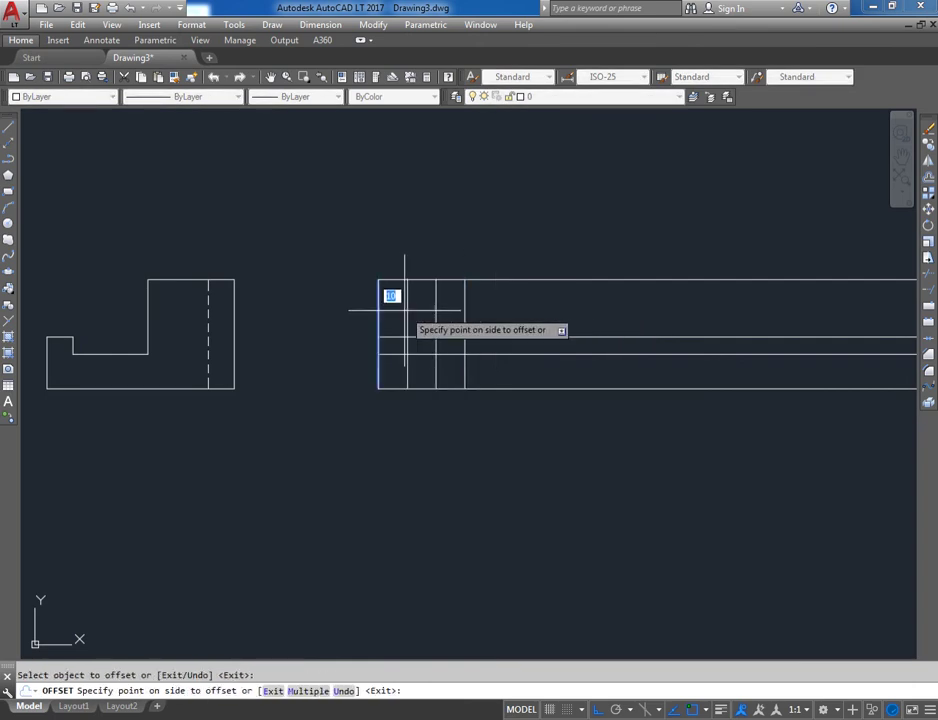
click(400, 305)
text(TR)
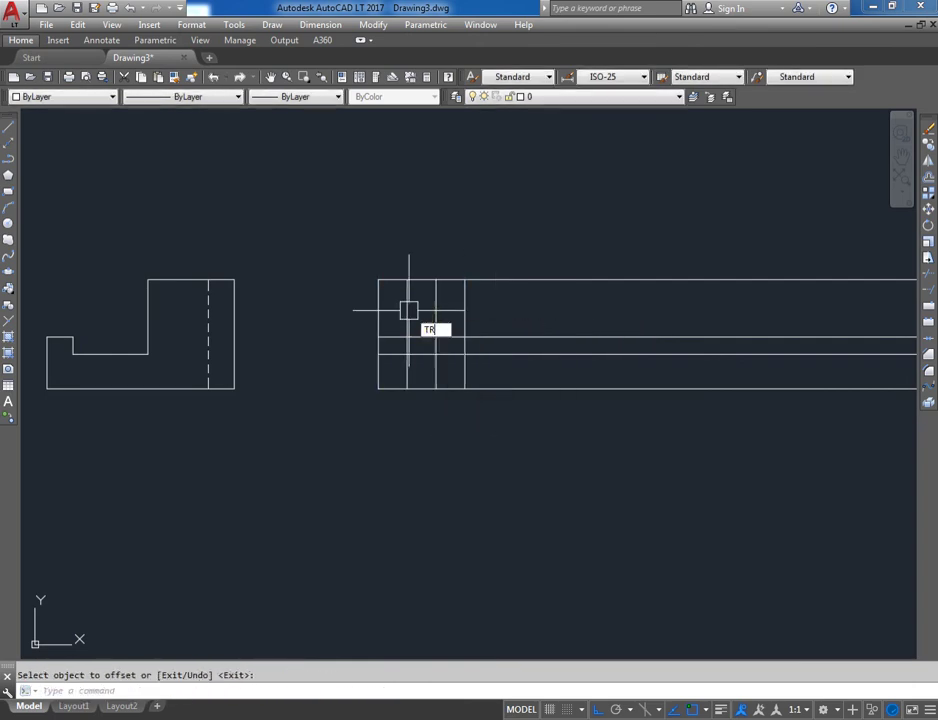
- Trim the lines extending past the side view's right edge
key(Return)
click(628, 436)
click(540, 266)
scroll(436, 349, up, 2)
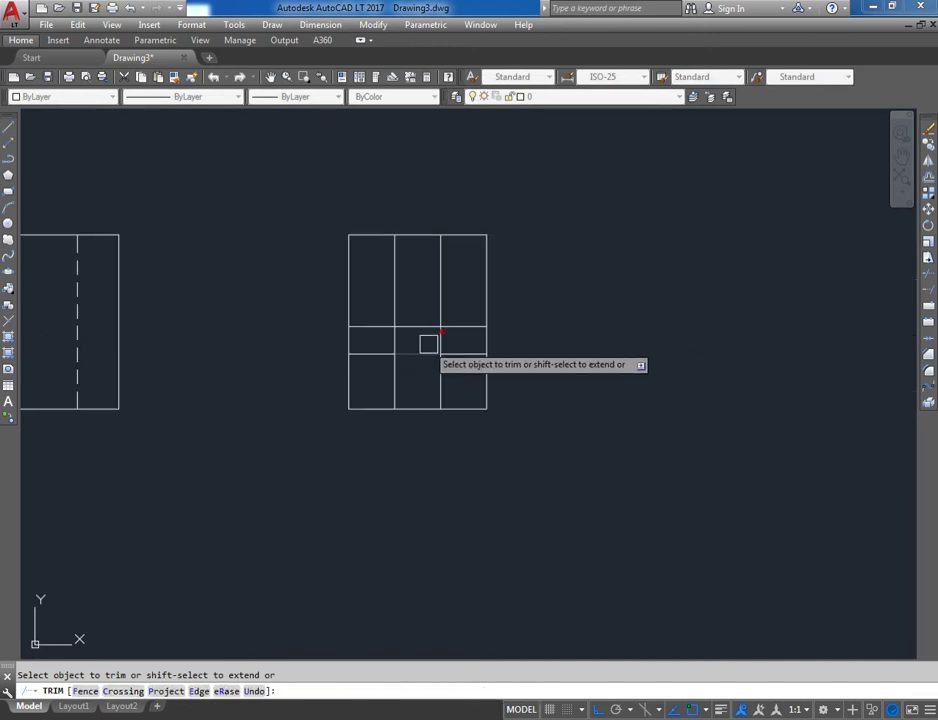
key(Return)
middle_drag(450, 356, 522, 367)
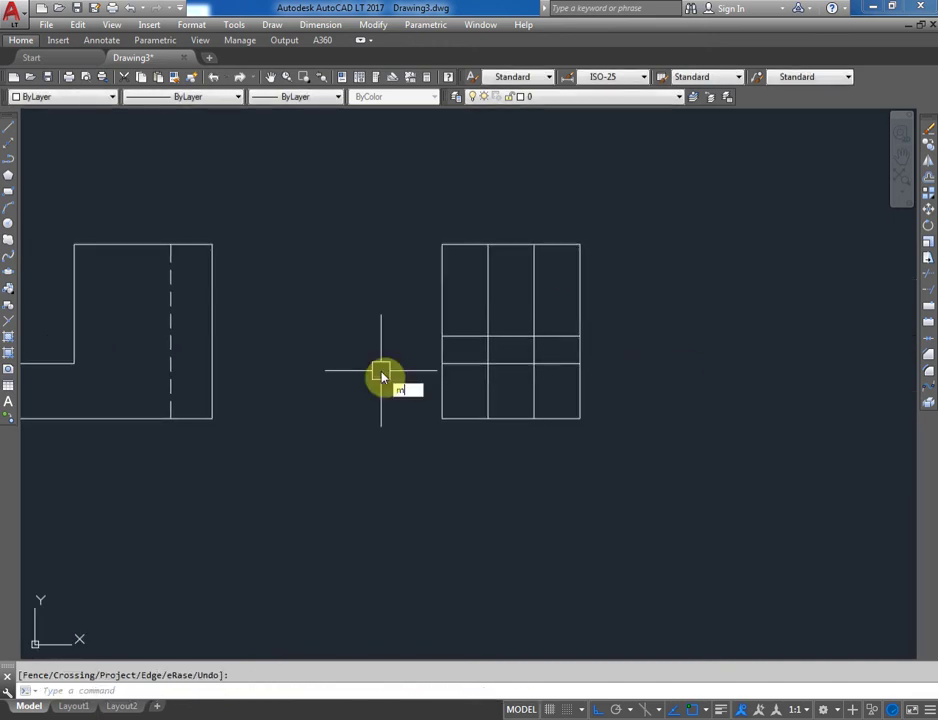
- Copy the dashed HIDDEN linetype onto the side view's two horizontal lines with MATCHPROP
text(a)
key(Return)
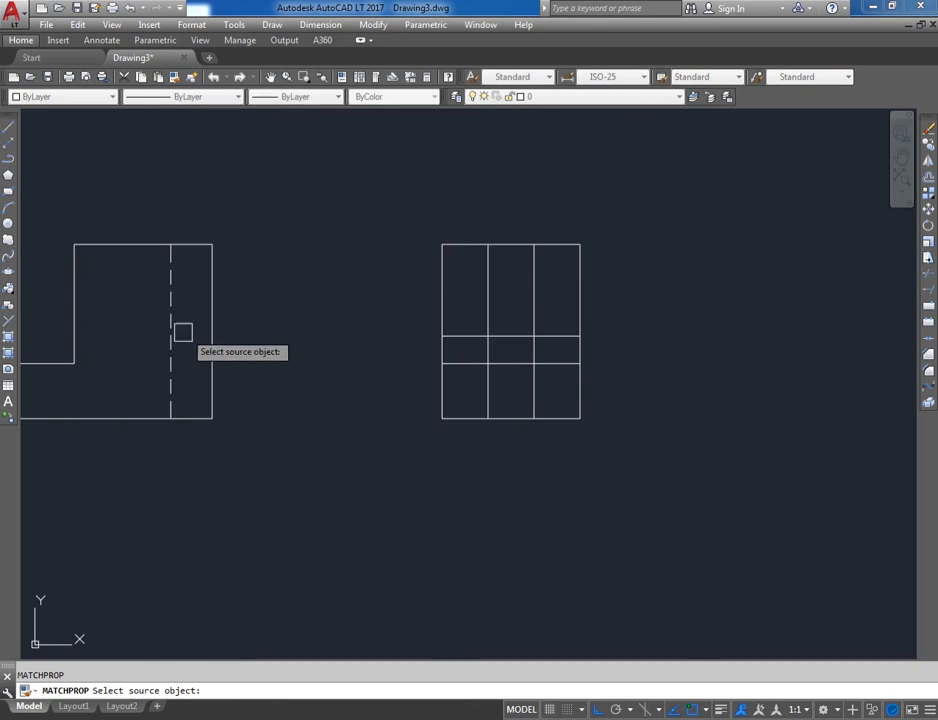
click(177, 326)
click(457, 360)
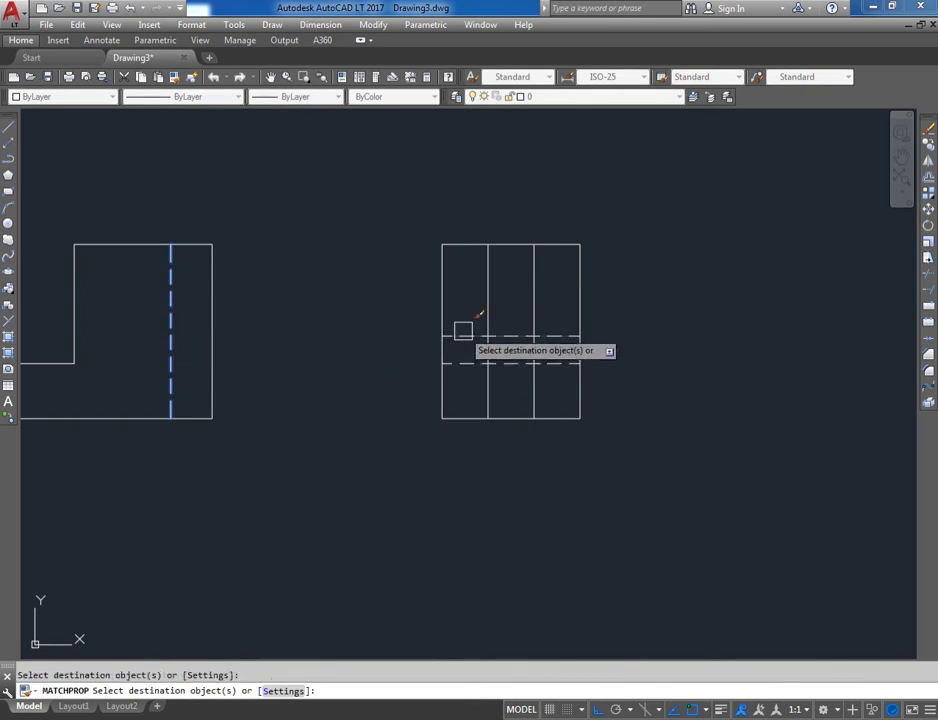
click(463, 331)
key(Return)
scroll(362, 349, down, 3)
scroll(318, 364, up, 2)
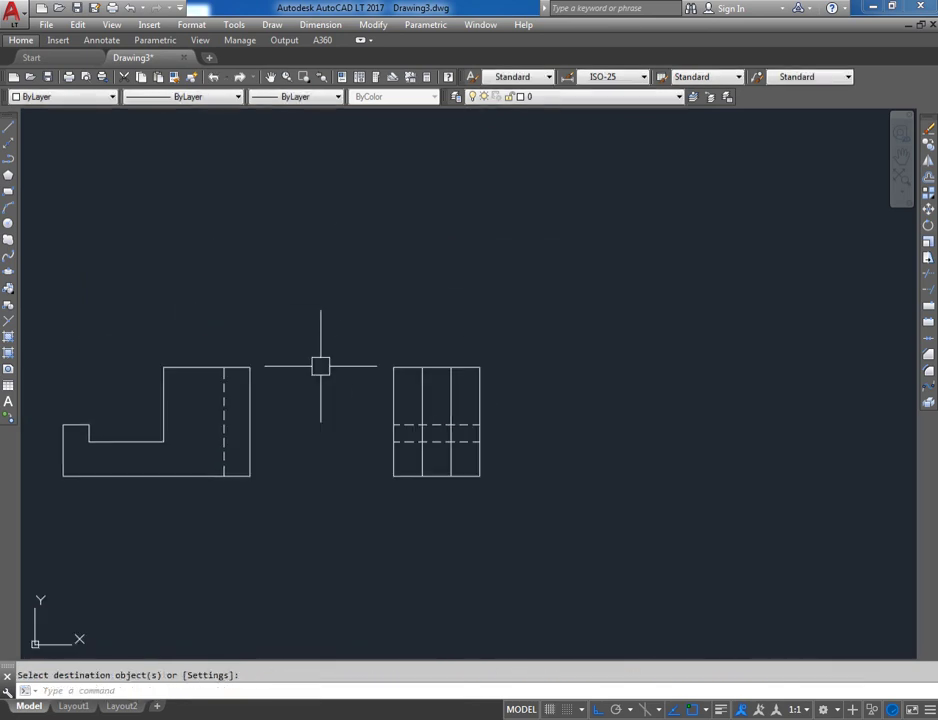
- Draw a 45° line from the front view's top-right corner, then fit both views on screen
click(15, 133)
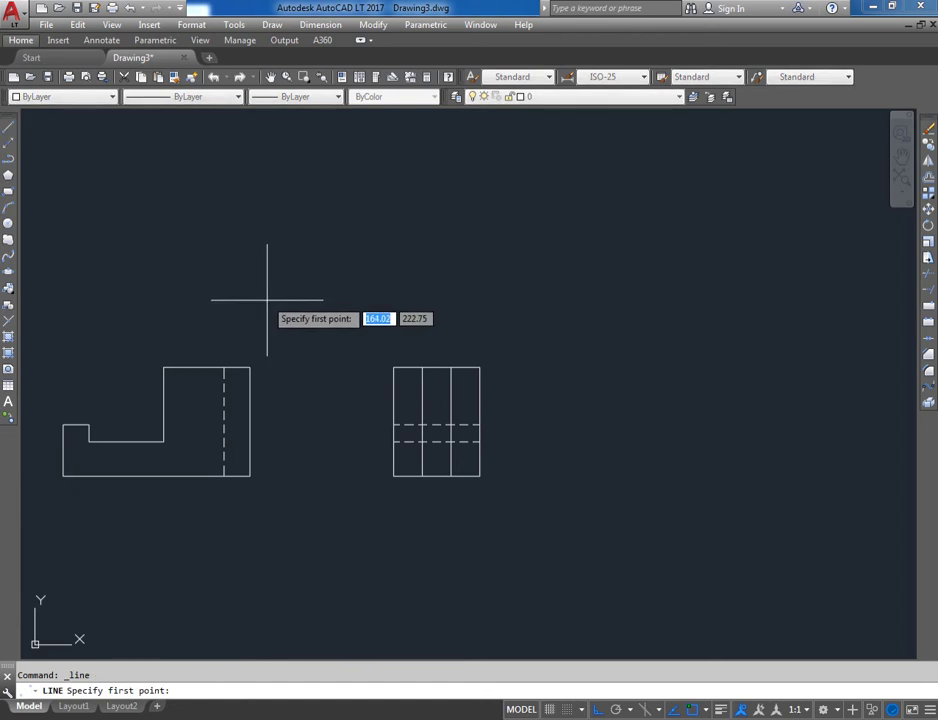
click(250, 367)
scroll(352, 308, down, 2)
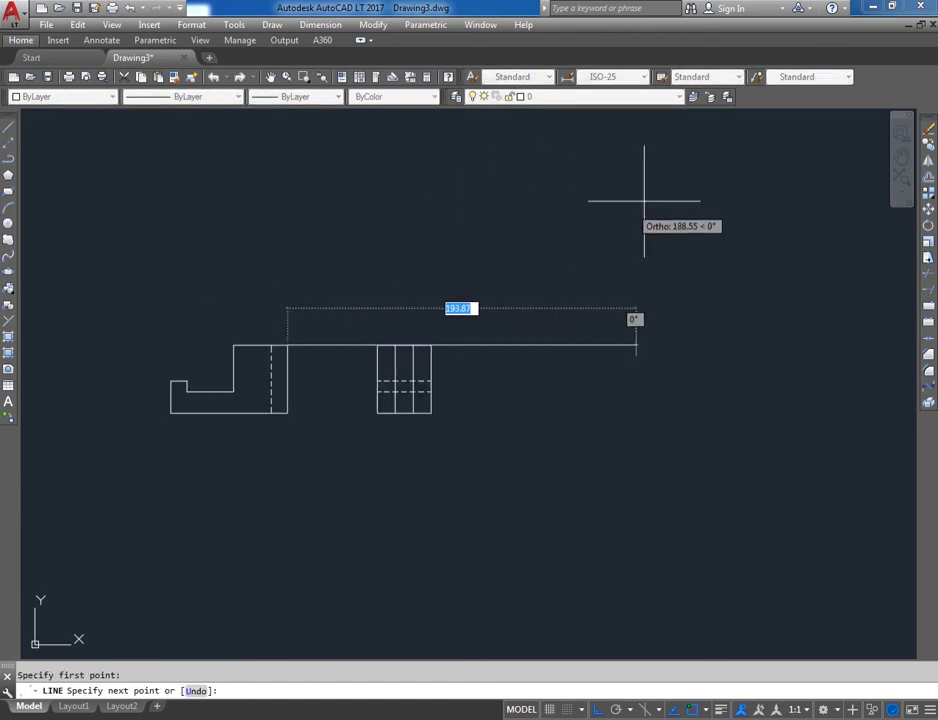
key(Tab)
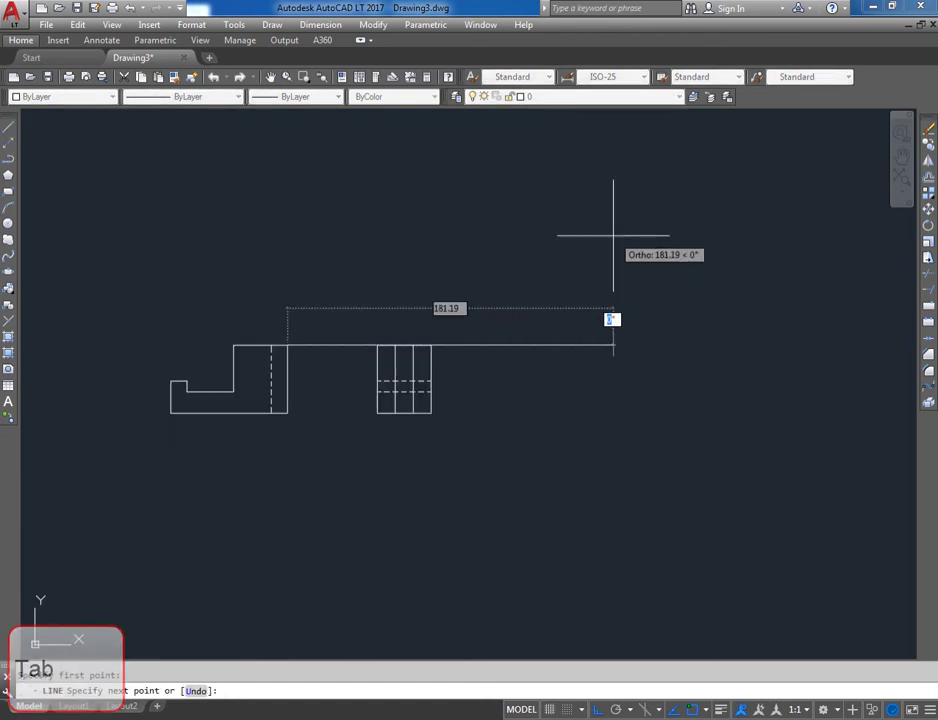
text(45)
key(Return)
click(622, 246)
key(Return)
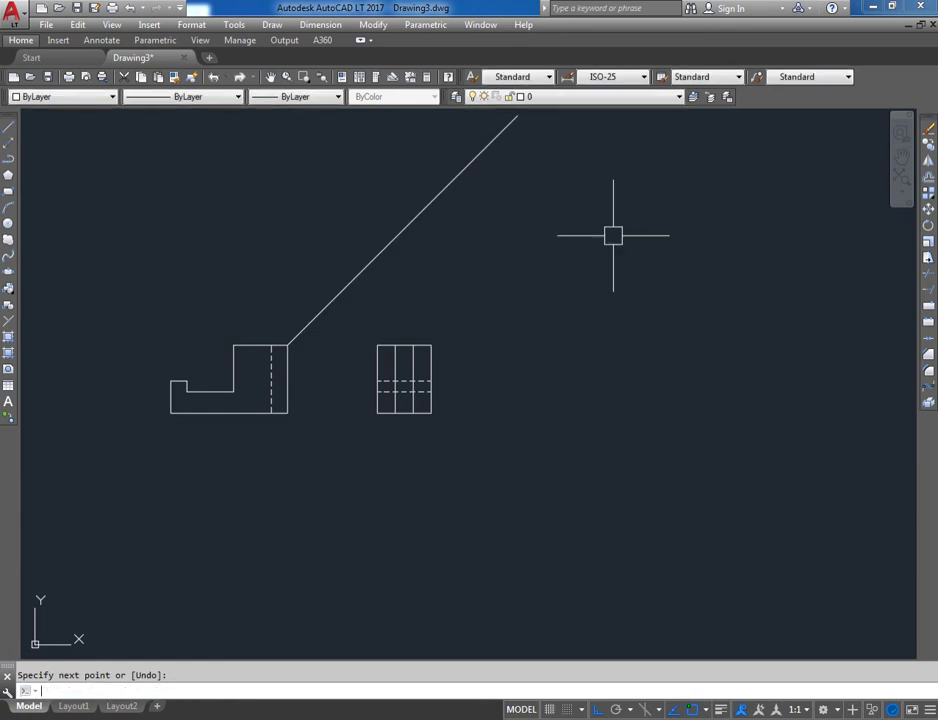
scroll(283, 259, down, 1)
mouse_move(419, 261)
middle_down()
mouse_move(483, 277)
mouse_move(507, 337)
middle_up()
scroll(425, 341, up, 2)
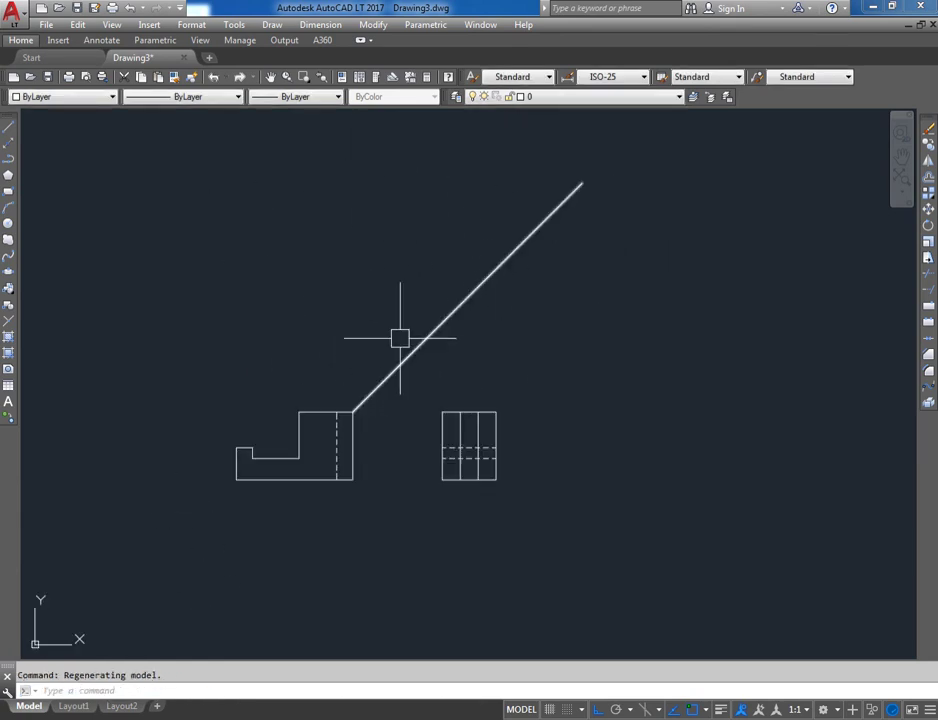
middle_drag(578, 304, 522, 329)
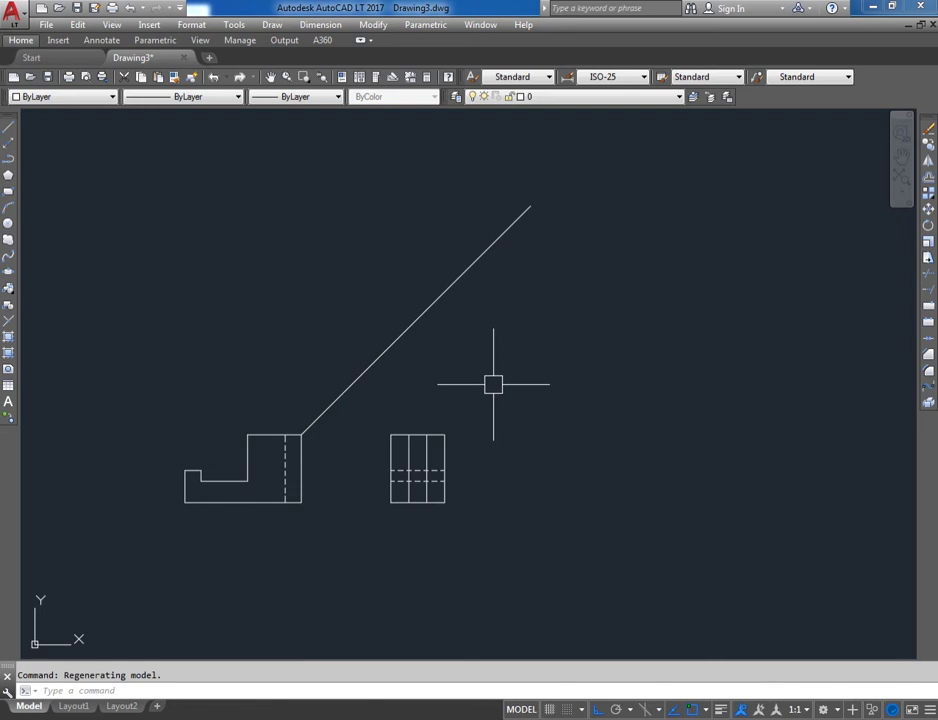
- Draw four vertical construction lines up from the side view's edges
click(272, 24)
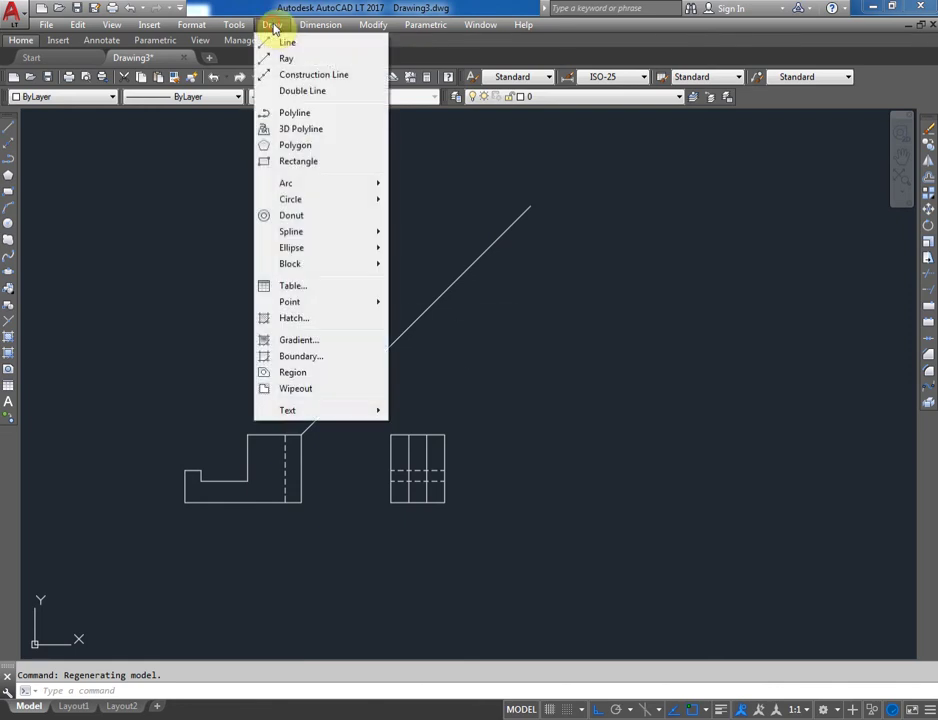
click(308, 76)
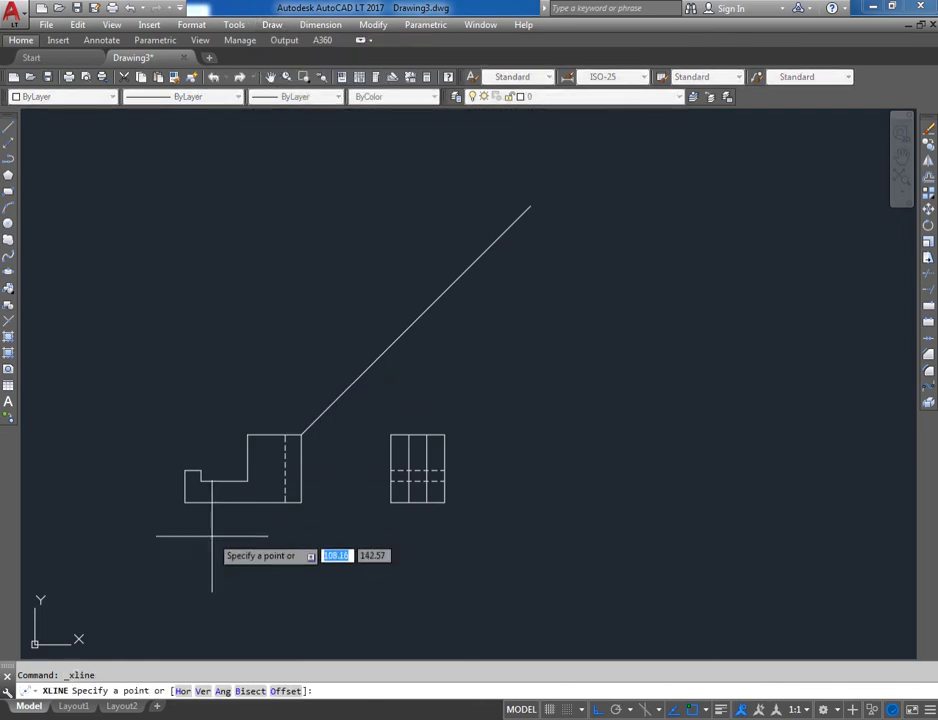
click(204, 691)
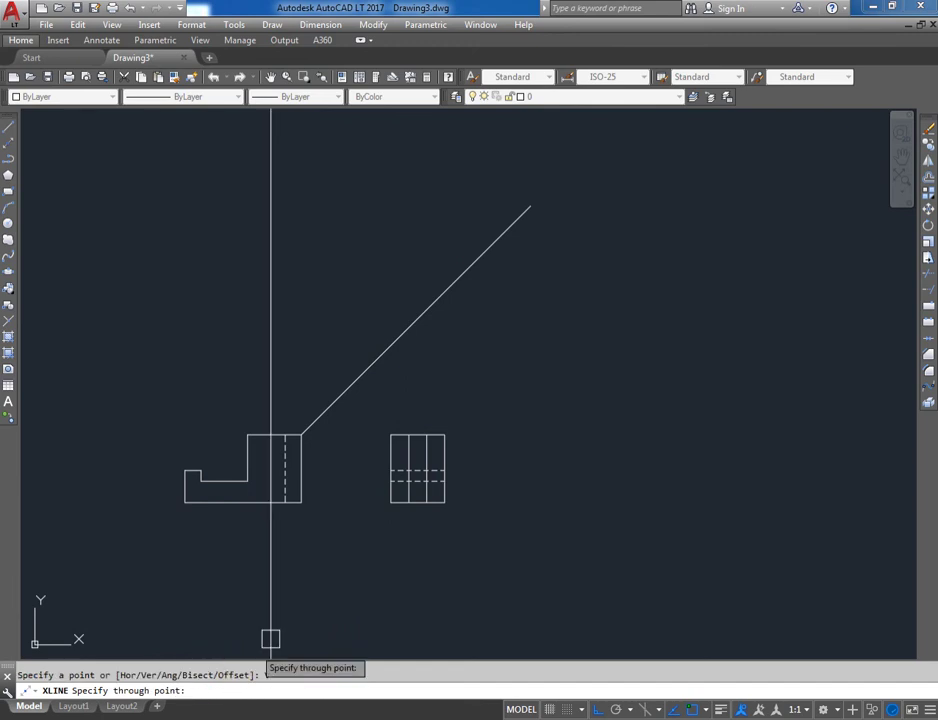
click(444, 435)
click(426, 435)
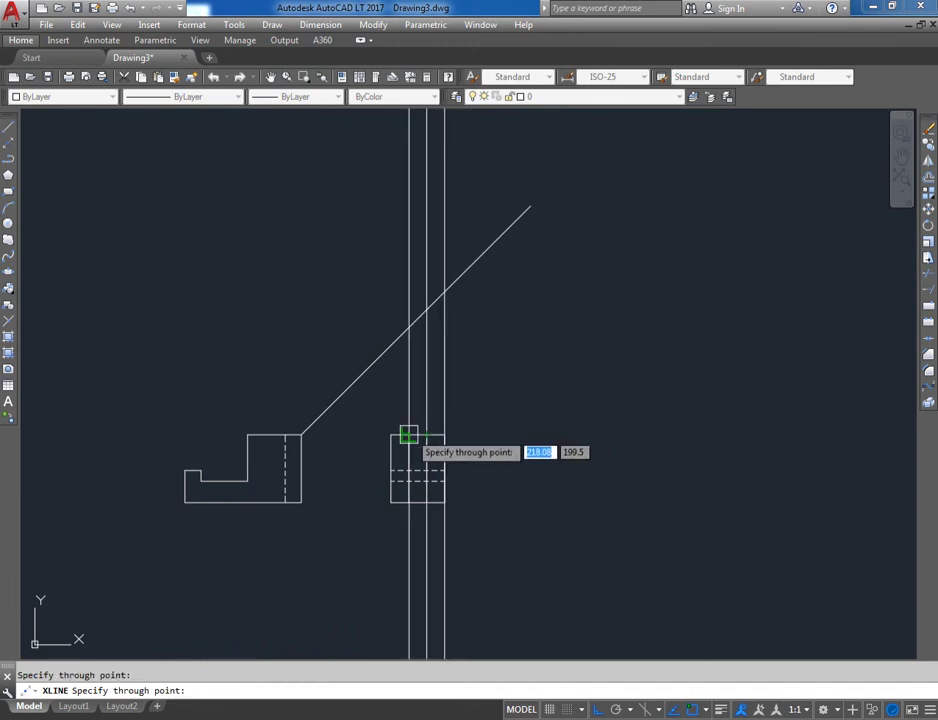
click(409, 435)
click(391, 433)
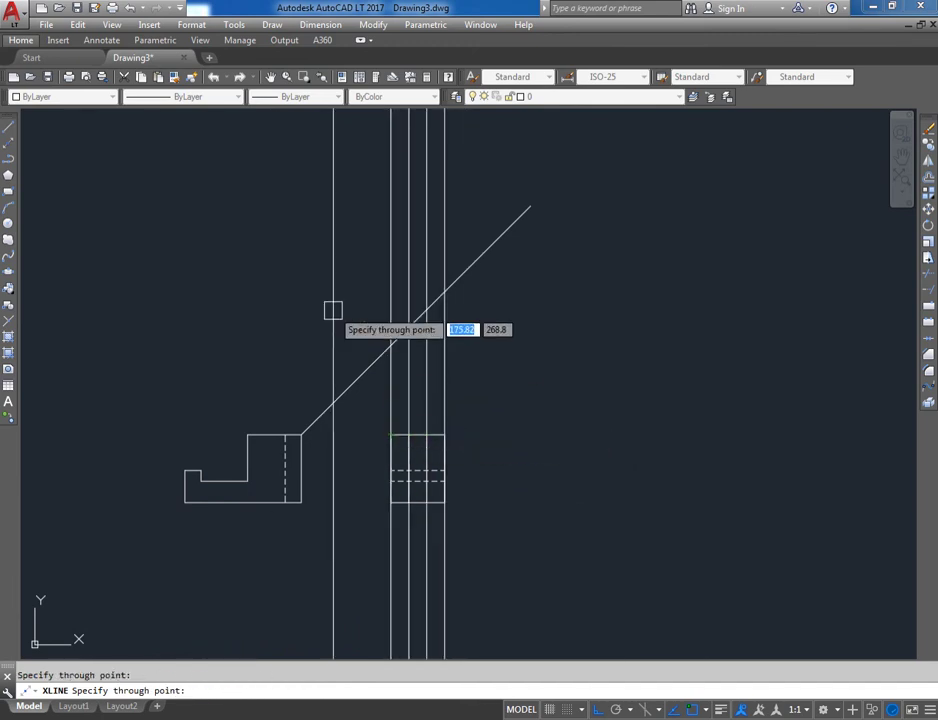
key(Return)
- Add four horizontal construction lines through the 45° line's intersections to frame the top view
right_click(253, 200)
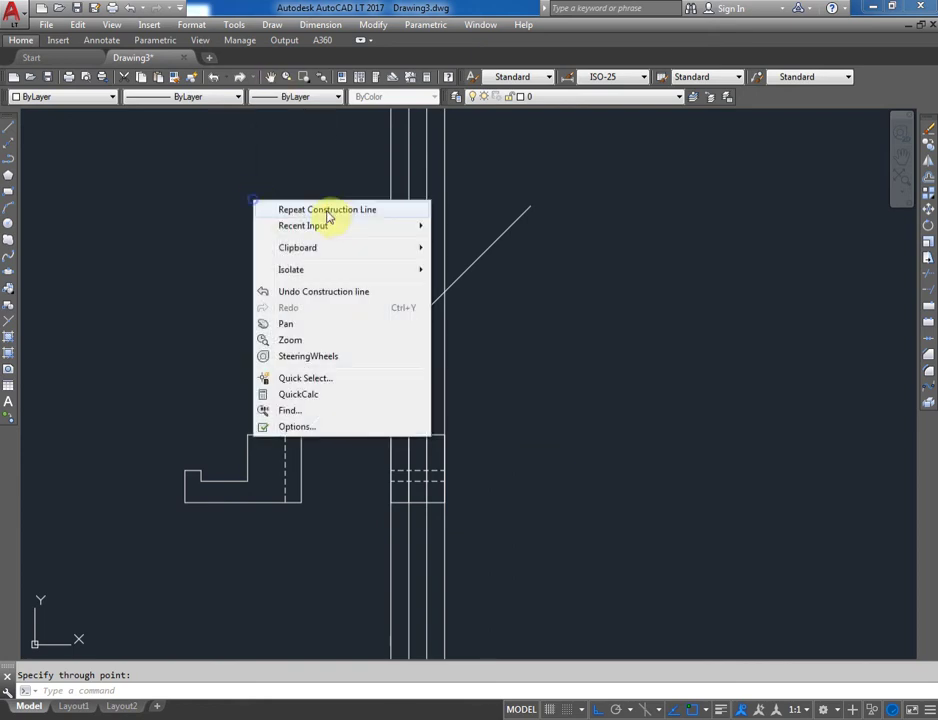
click(290, 209)
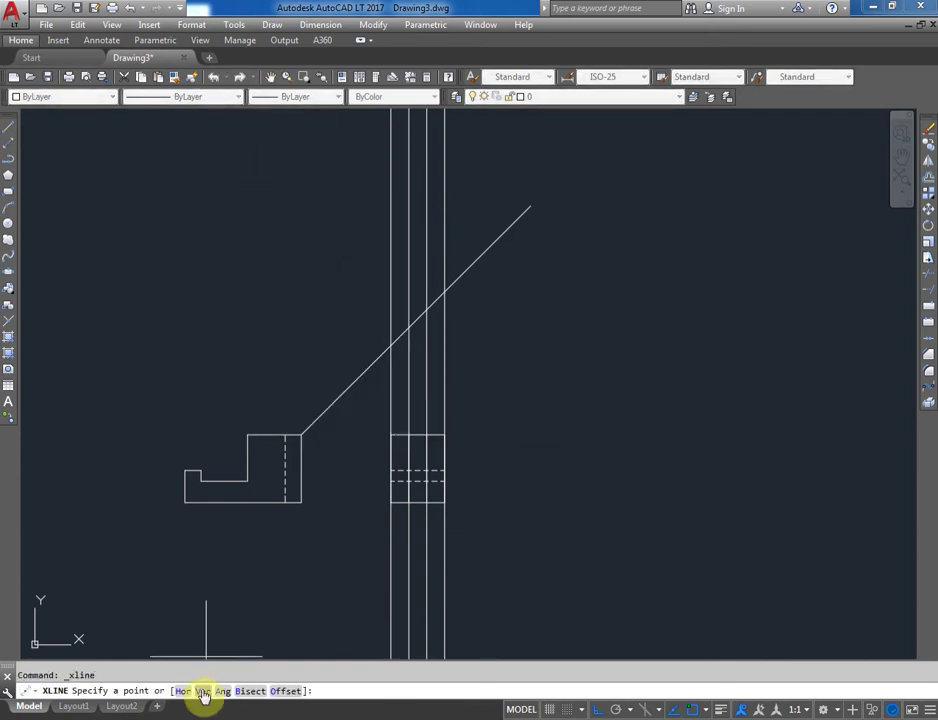
click(182, 691)
click(391, 345)
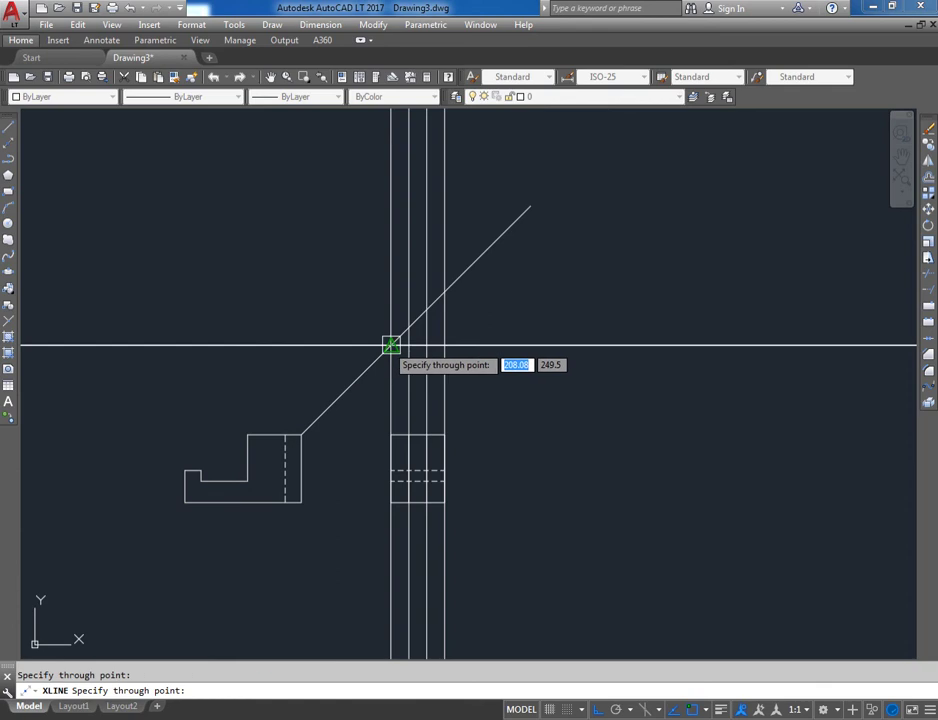
scroll(409, 327, up, 4)
click(412, 324)
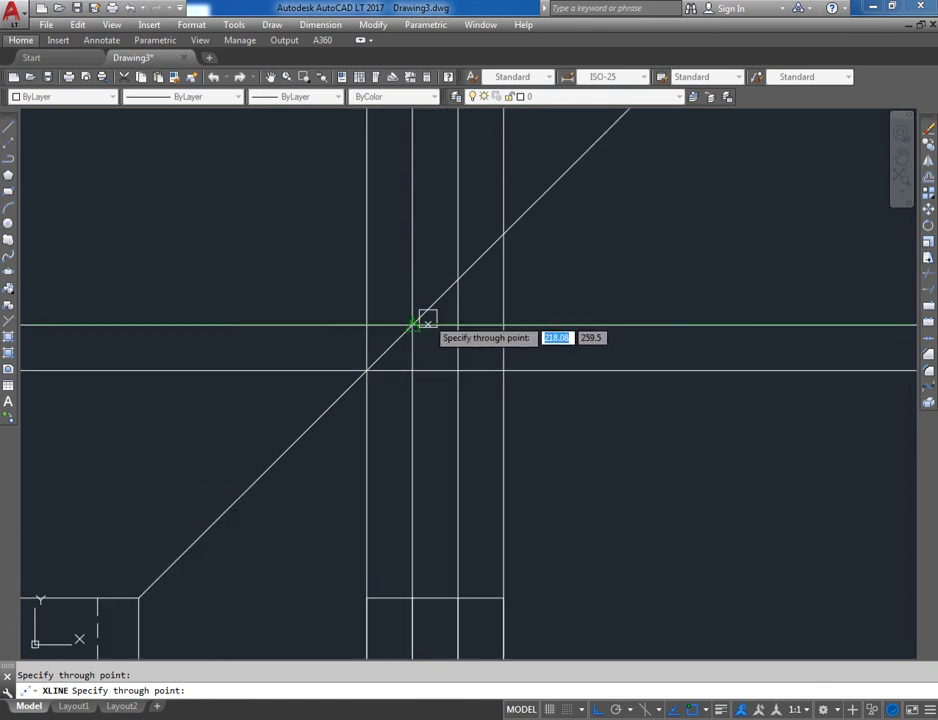
click(457, 279)
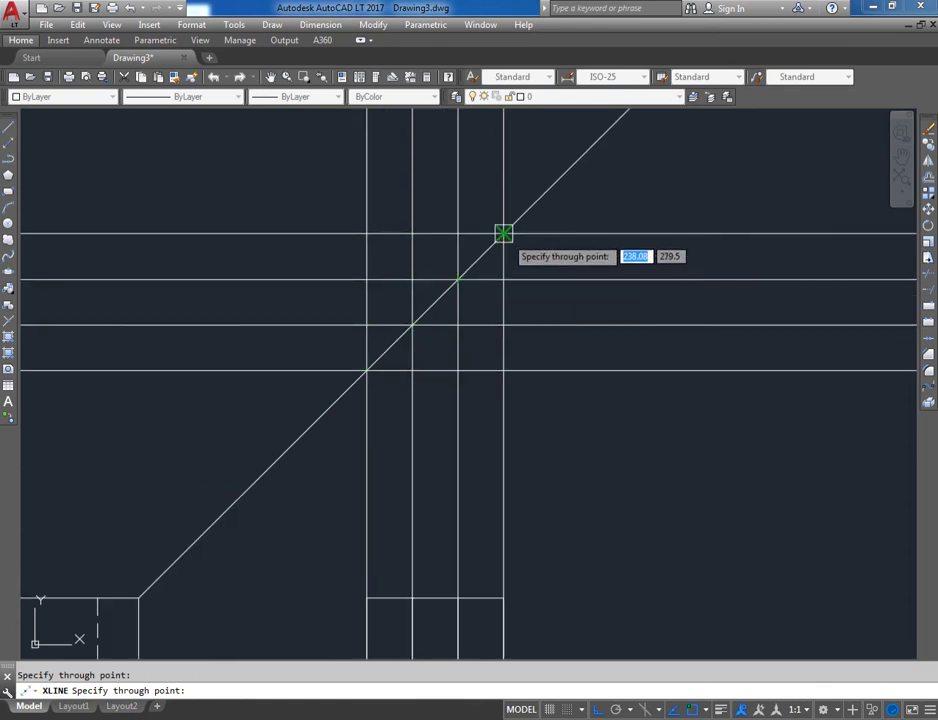
click(503, 233)
key(Return)
scroll(293, 349, down, 2)
mouse_move(189, 396)
middle_down()
mouse_move(266, 398)
mouse_move(404, 369)
middle_up()
- Project five vertical construction lines up from the front view's edges, including the hidden edge and notch
right_click(312, 355)
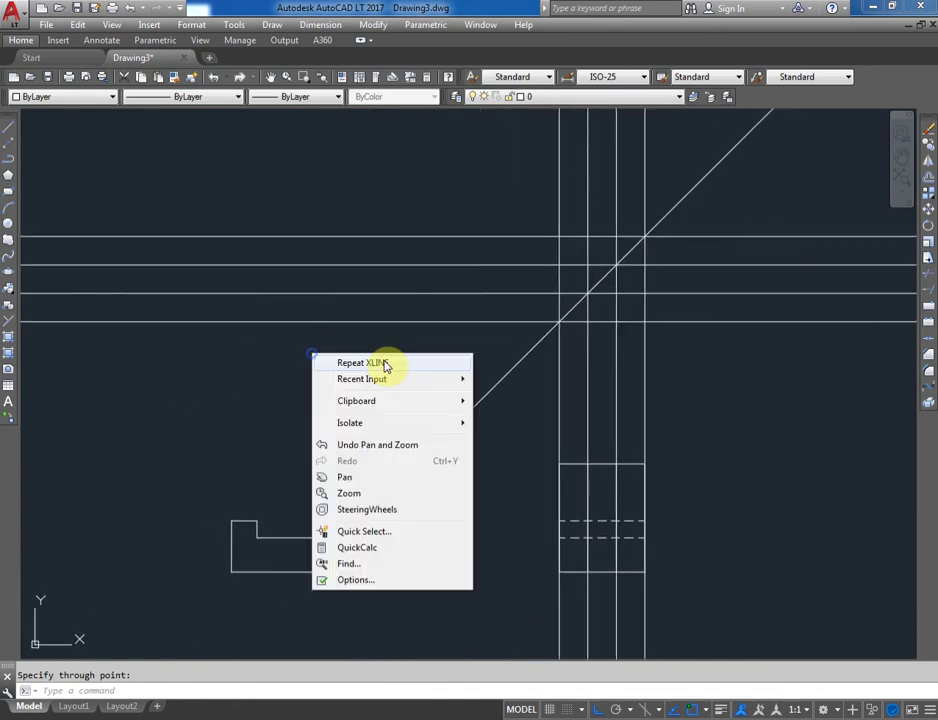
click(401, 364)
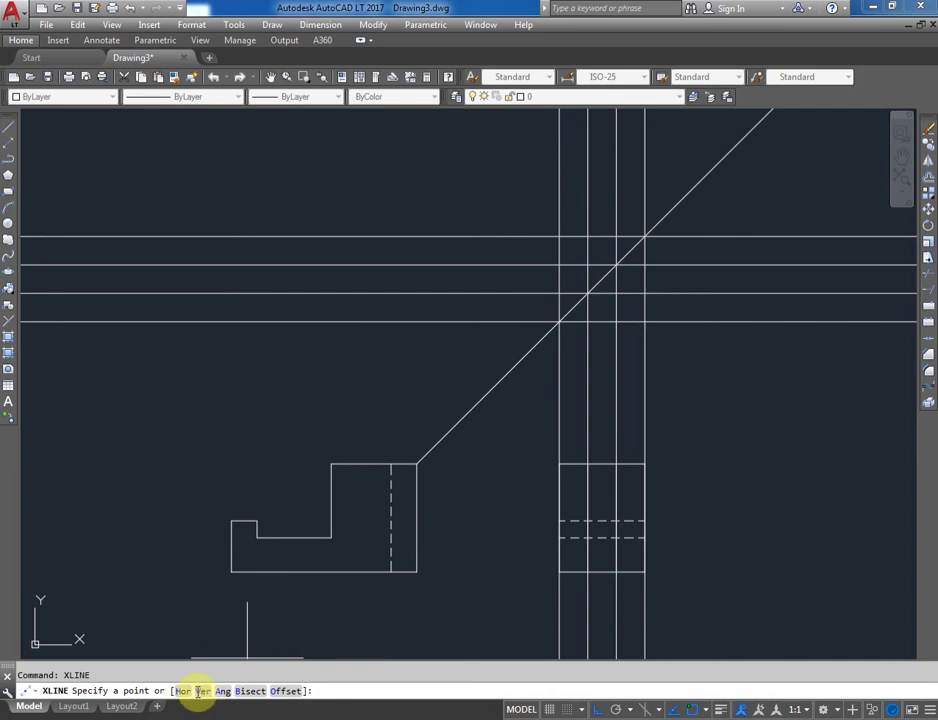
click(200, 690)
click(417, 464)
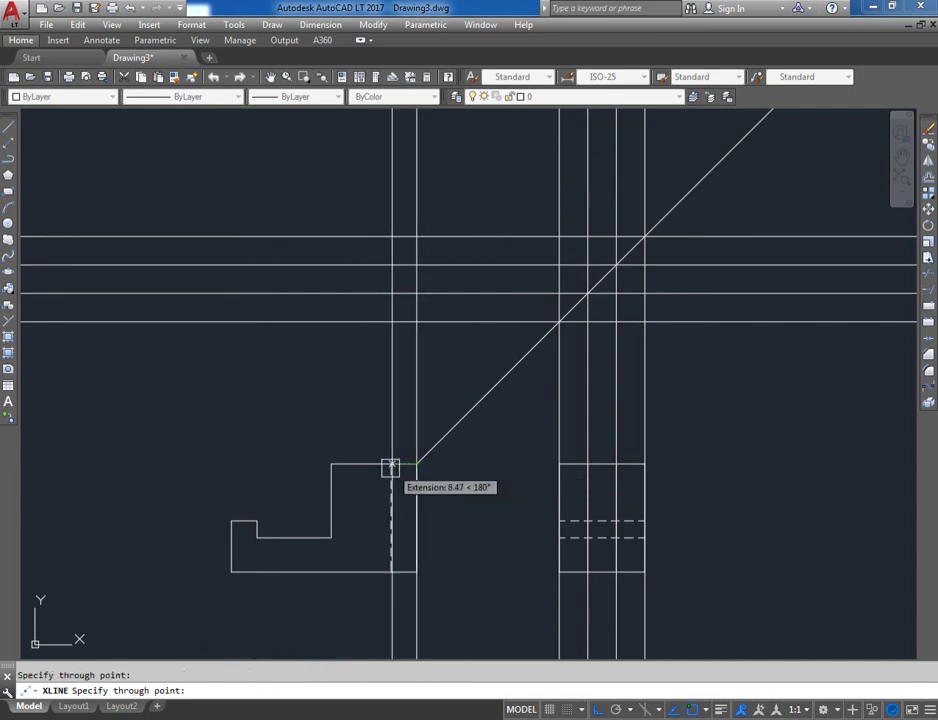
click(391, 464)
click(331, 466)
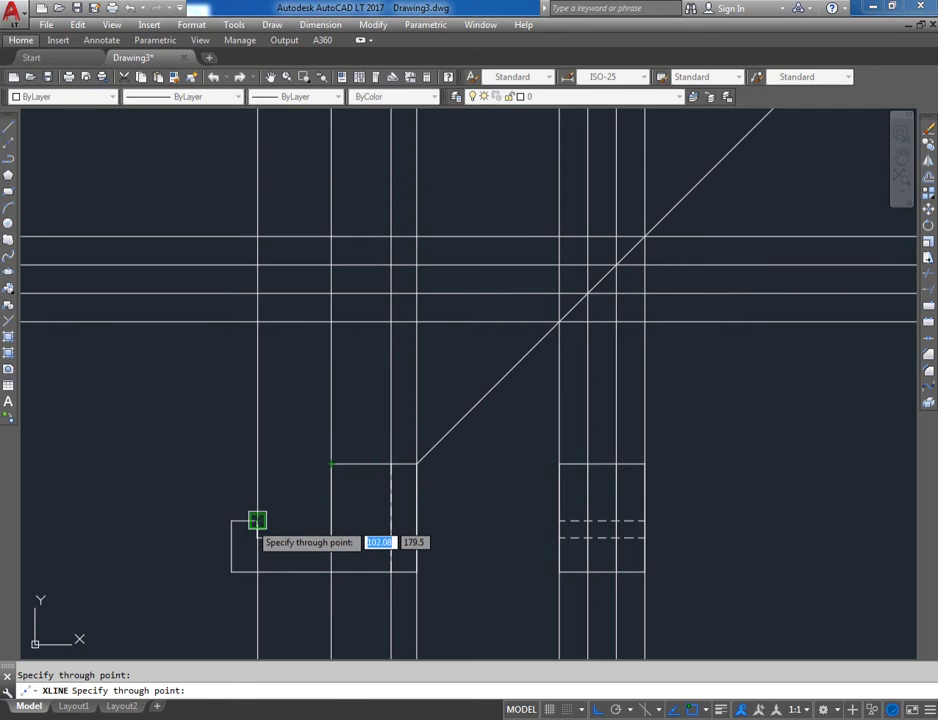
click(257, 519)
click(231, 521)
key(Return)
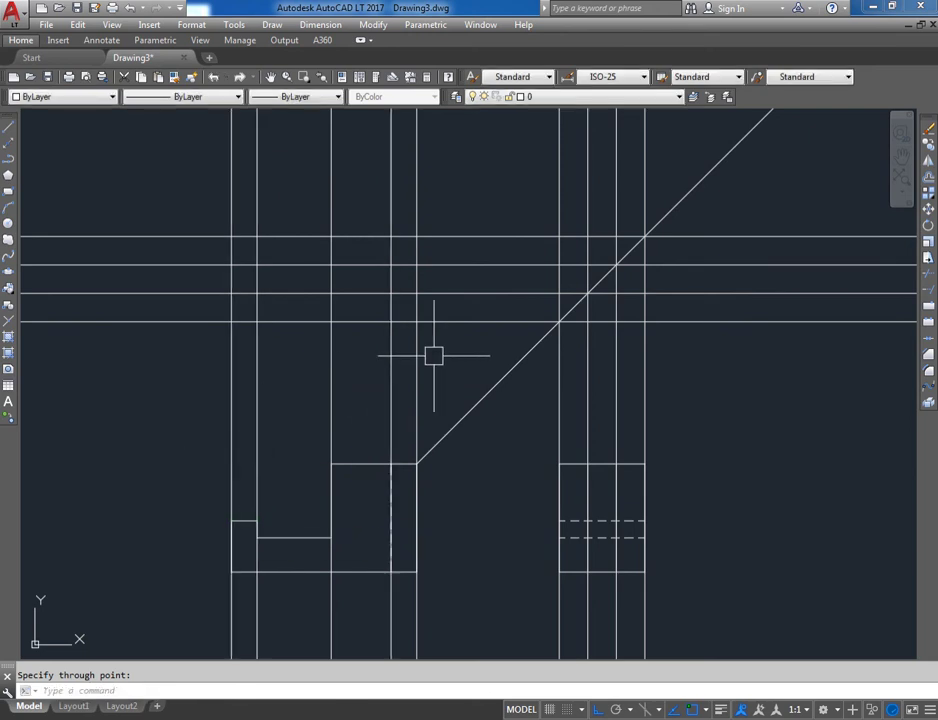
middle_drag(404, 377, 325, 419)
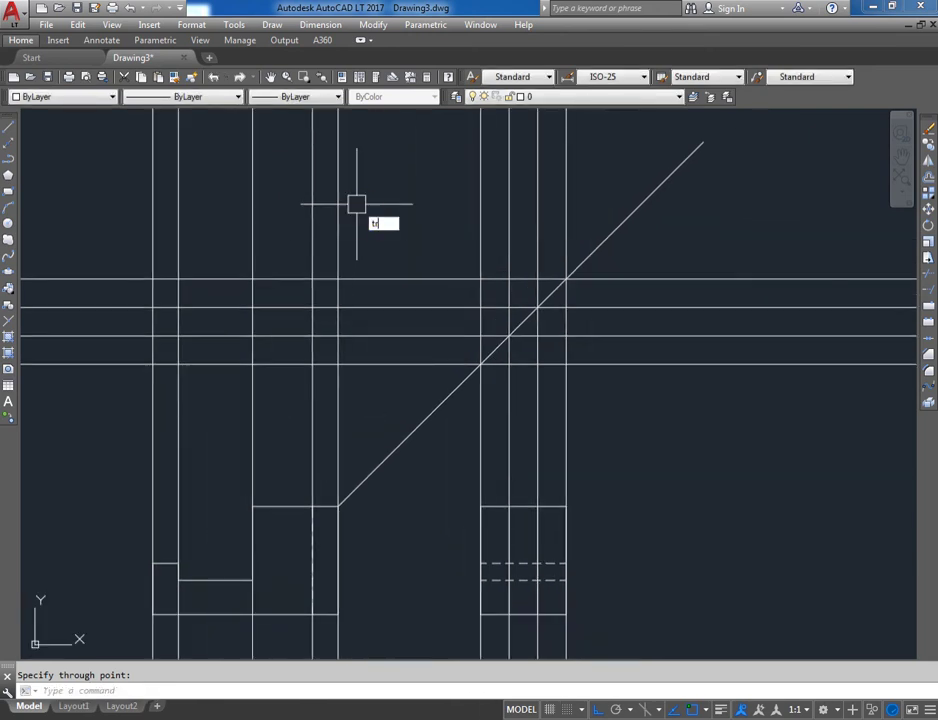
- Trim the excess construction lines above the top view and between the views
key(Return)
key(Return)
click(615, 192)
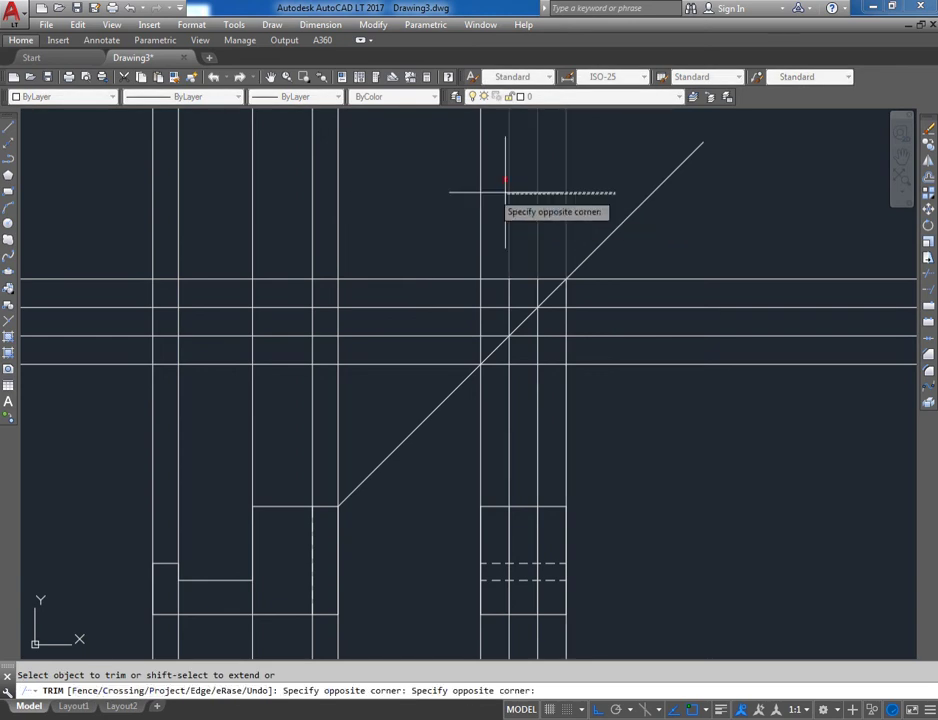
click(160, 182)
click(406, 380)
click(402, 272)
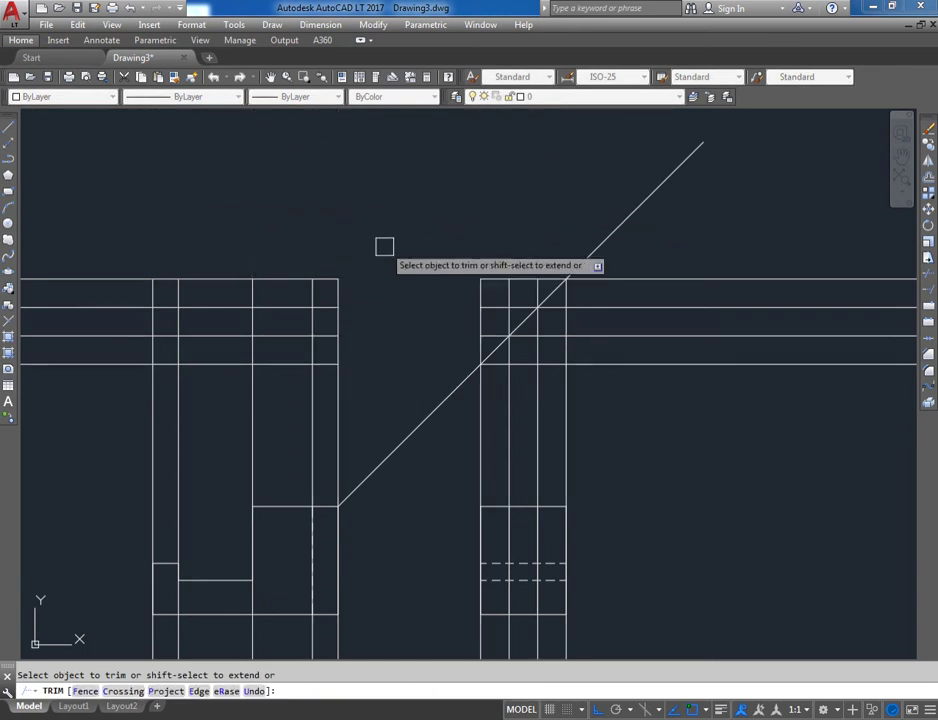
click(402, 412)
click(135, 414)
- Trim the remaining construction lines left and right of the top view
click(118, 389)
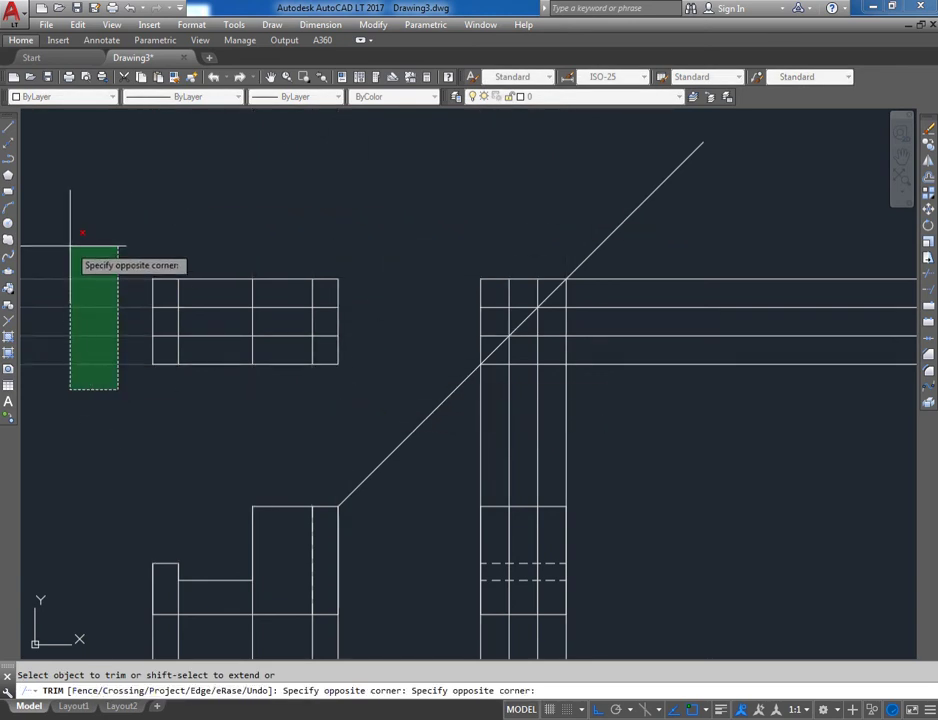
click(70, 245)
click(614, 456)
click(440, 440)
middle_drag(588, 392, 426, 404)
click(643, 430)
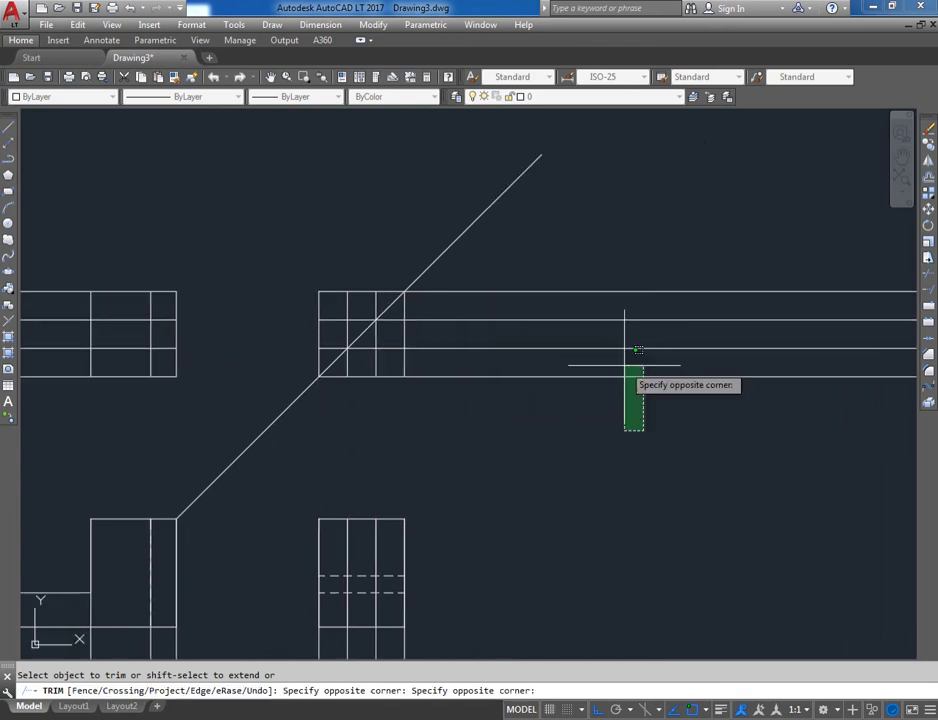
click(625, 365)
scroll(456, 332, down, 4)
key(Return)
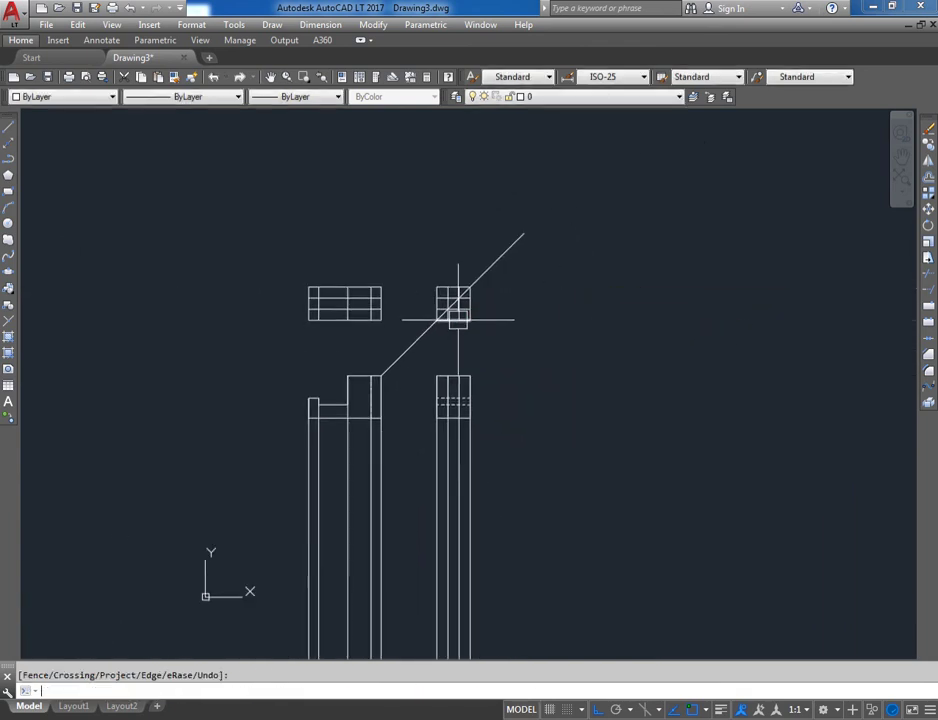
- Delete the 45° diagonal, the leftover box and the long vertical construction lines
click(487, 337)
click(448, 304)
key(Delete)
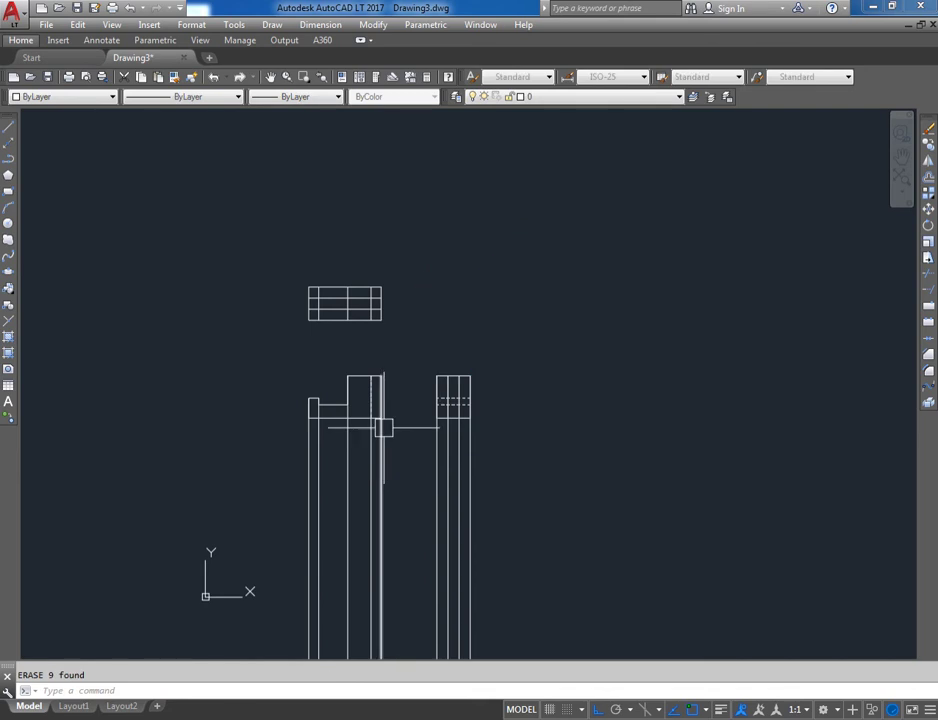
click(544, 513)
click(230, 500)
key(Delete)
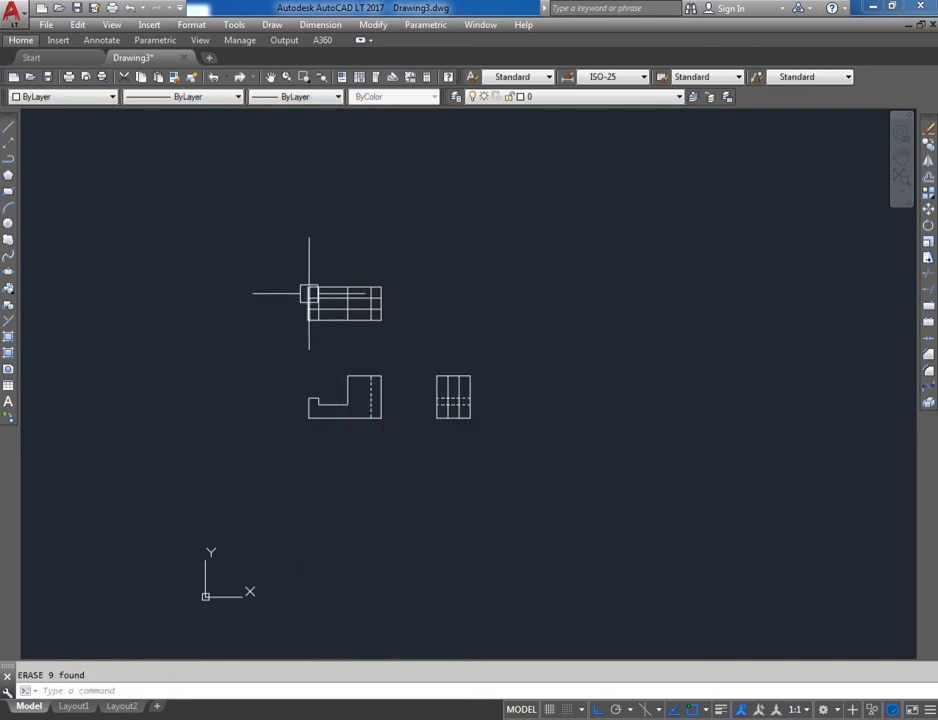
scroll(309, 294, up, 3)
scroll(350, 300, up, 2)
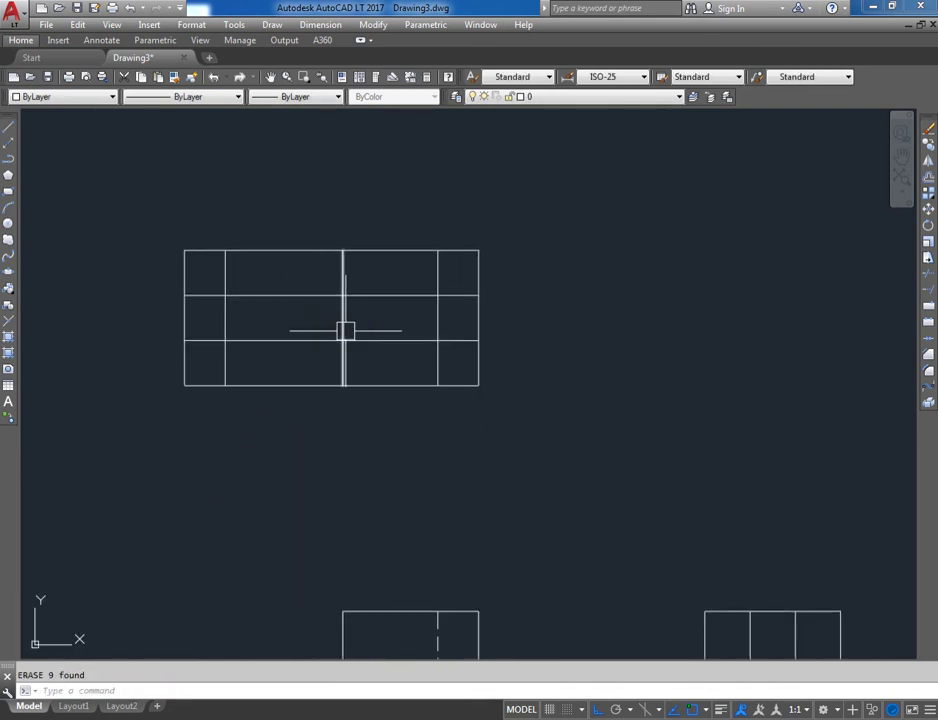
text(tr)
- Trim the extra vertical and horizontal segments inside the top view and erase two leftover short lines
key(Return)
key(Return)
click(433, 280)
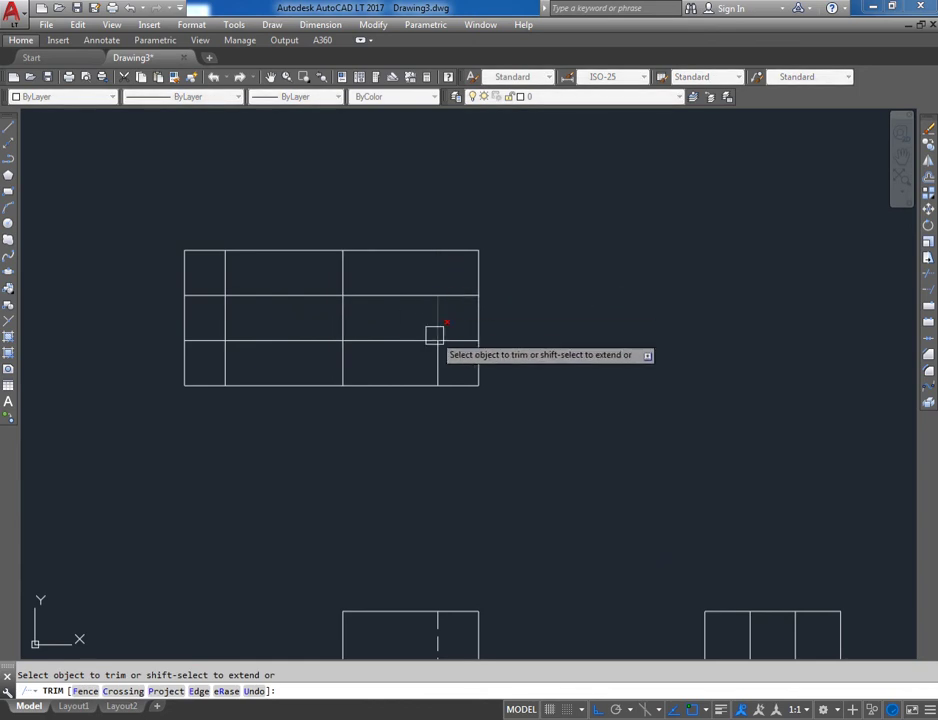
click(433, 364)
click(404, 341)
click(386, 294)
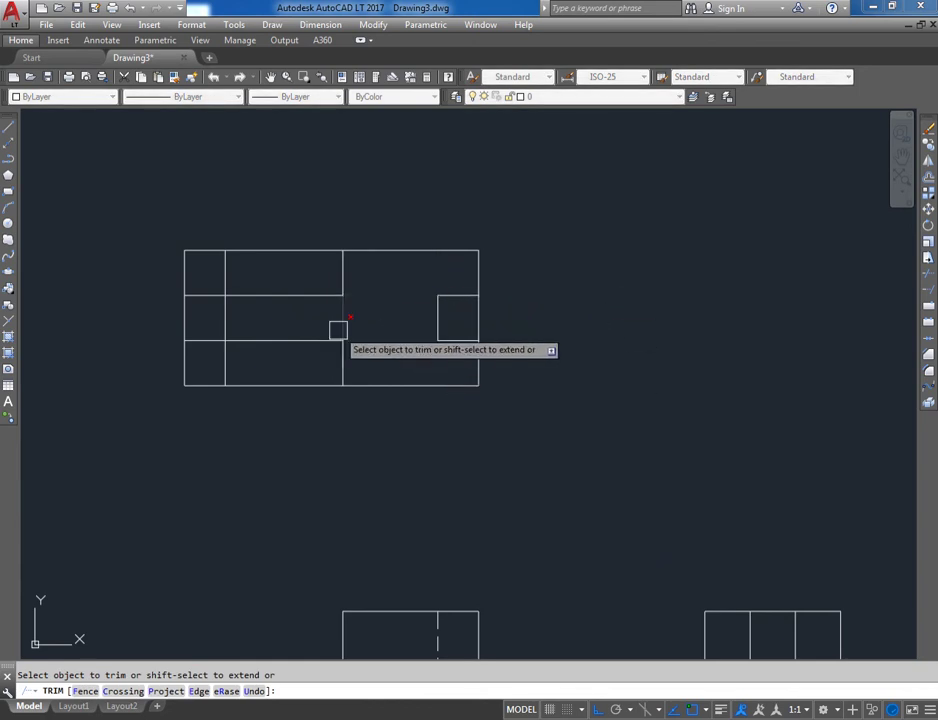
click(310, 340)
click(290, 297)
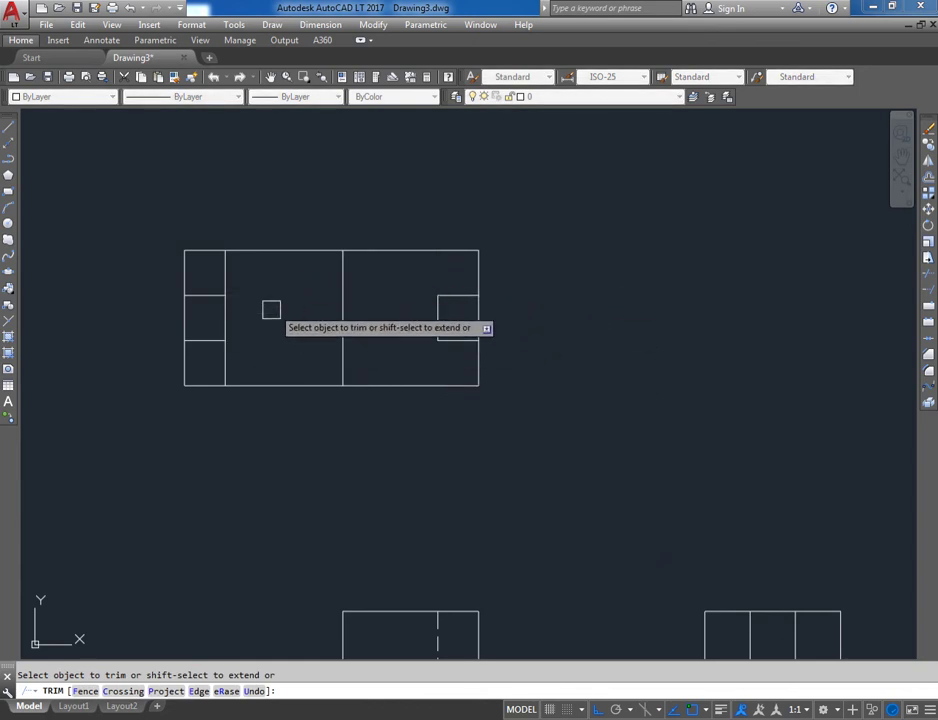
key(Return)
click(157, 287)
click(259, 360)
key(Delete)
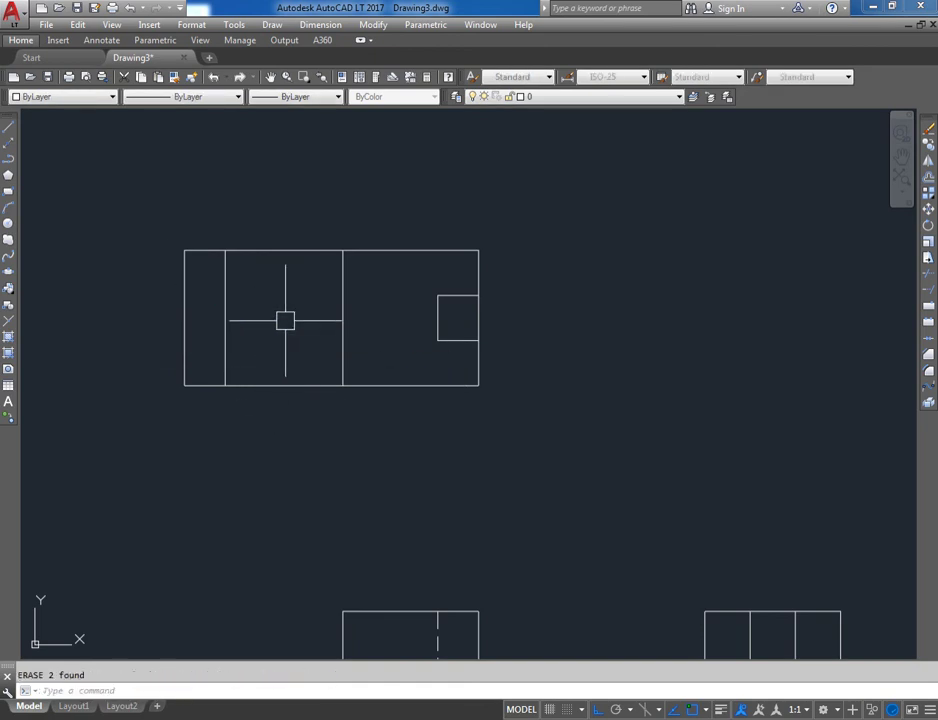
- Use TRIM to cut the notch into the top view's right edge
scroll(292, 327, down, 4)
scroll(391, 346, up, 2)
middle_drag(375, 352, 398, 352)
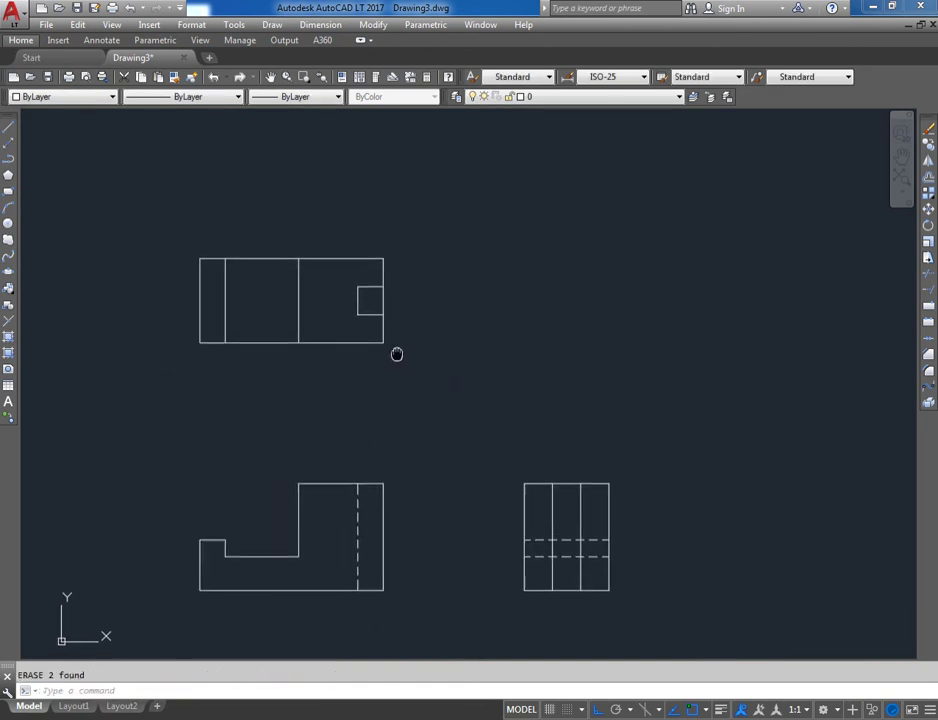
text(tr)
key(Return)
key(Return)
click(383, 298)
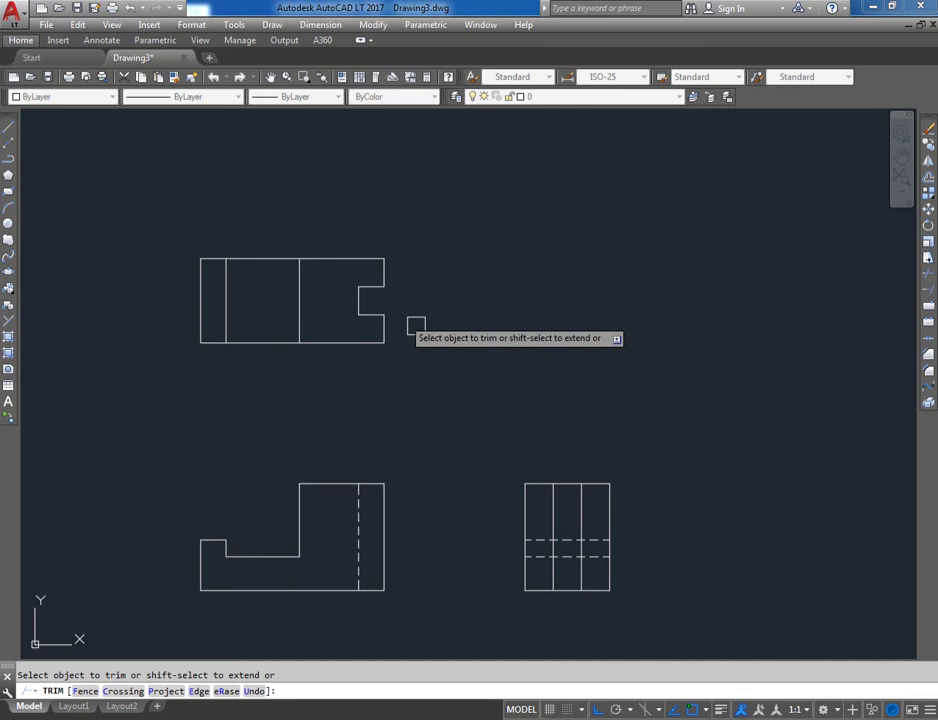
key(Return)
- Check the front view's dashed hidden line, then REGEN the display
mouse_move(450, 394)
middle_down()
mouse_move(445, 314)
mouse_move(457, 339)
middle_up()
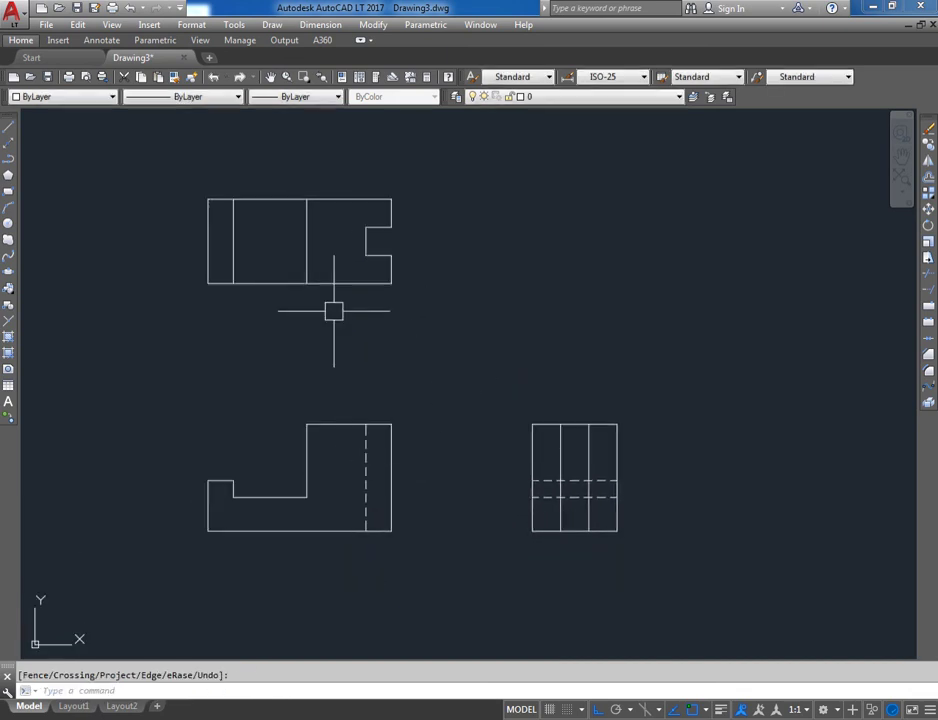
click(370, 460)
scroll(544, 465, up, 4)
scroll(509, 492, down, 2)
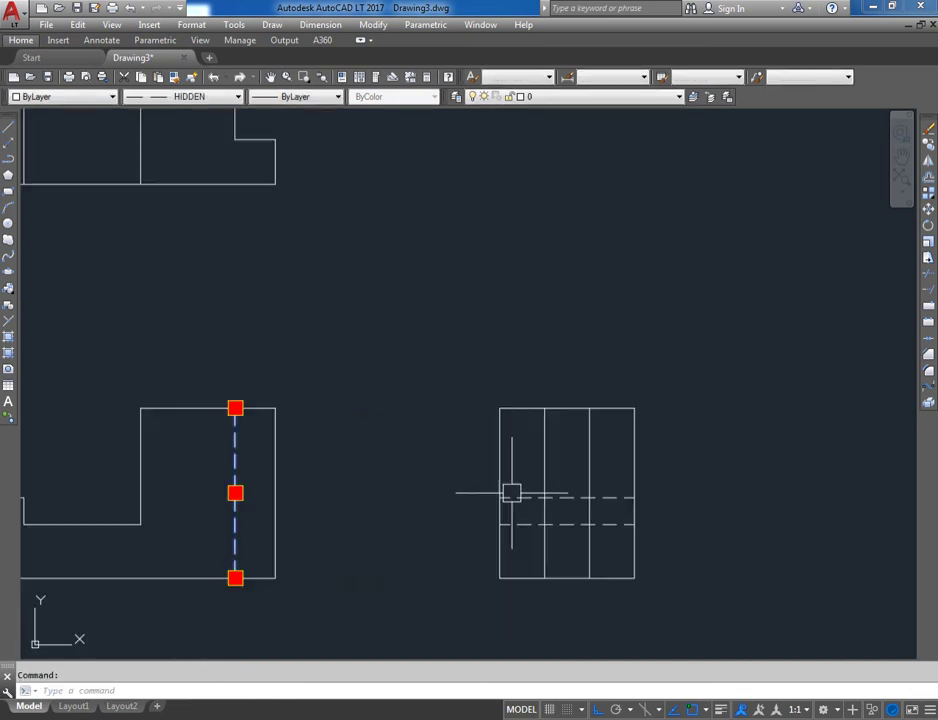
middle_drag(509, 492, 462, 406)
key(Escape)
key(Escape)
scroll(464, 397, down, 2)
text(re)
key(Return)
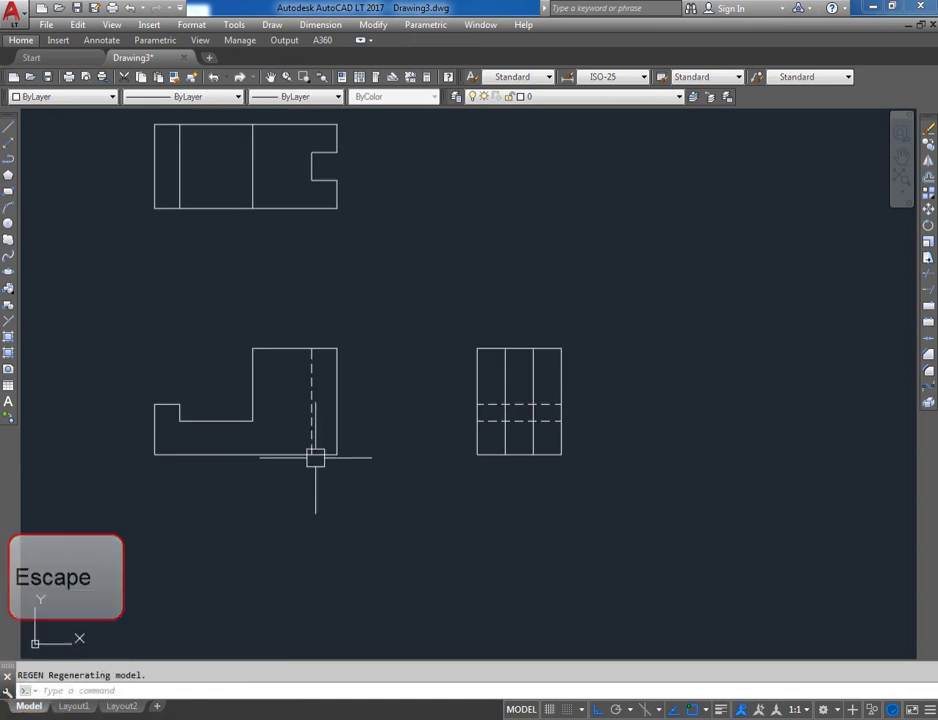
middle_drag(373, 371, 450, 398)
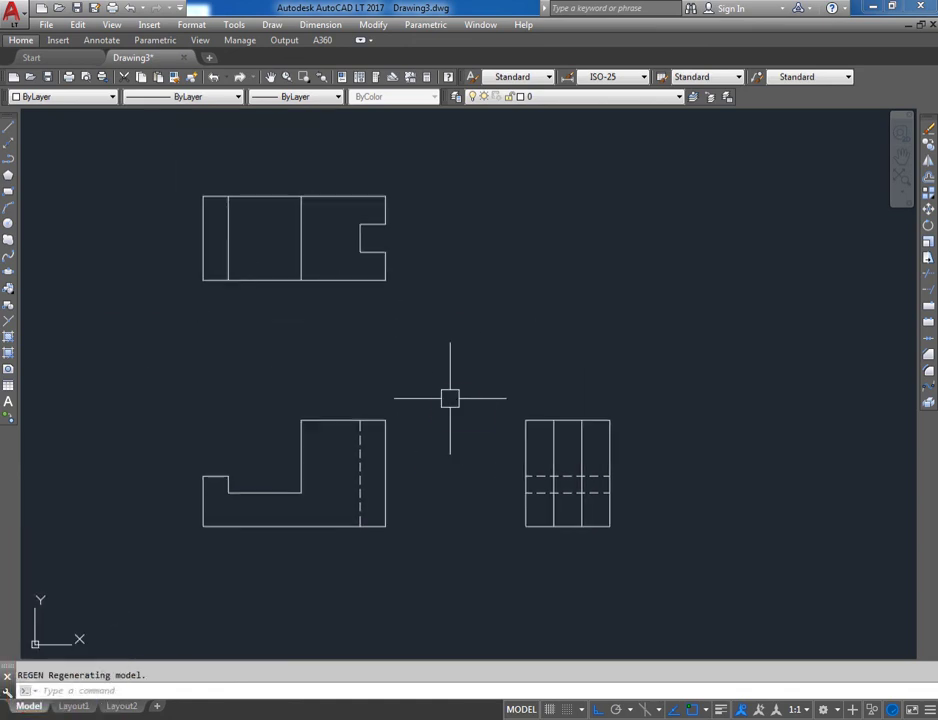
text(i)
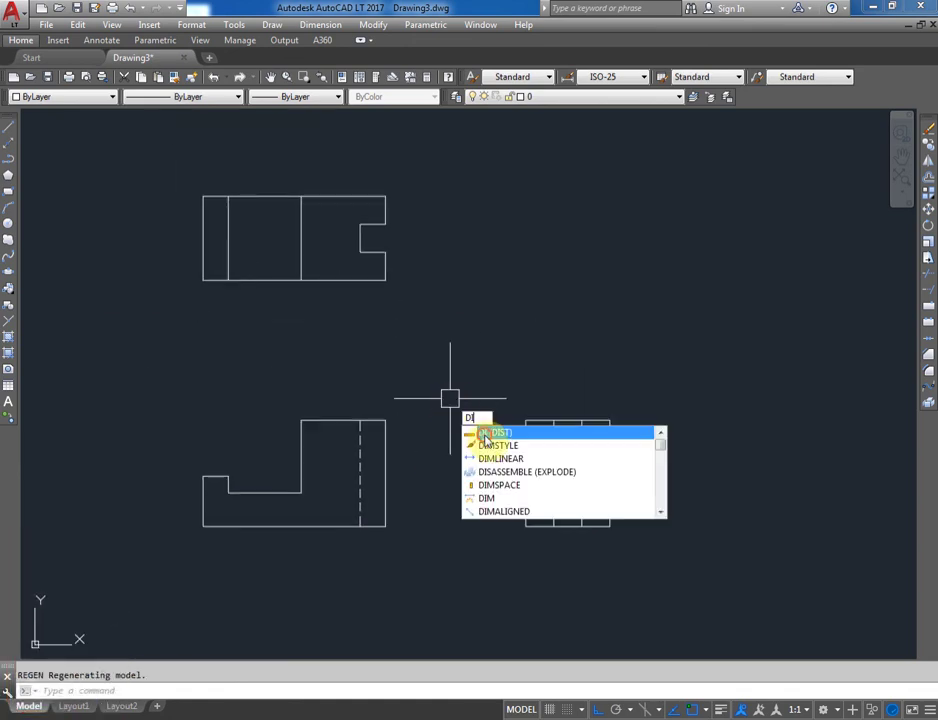
click(484, 437)
click(525, 420)
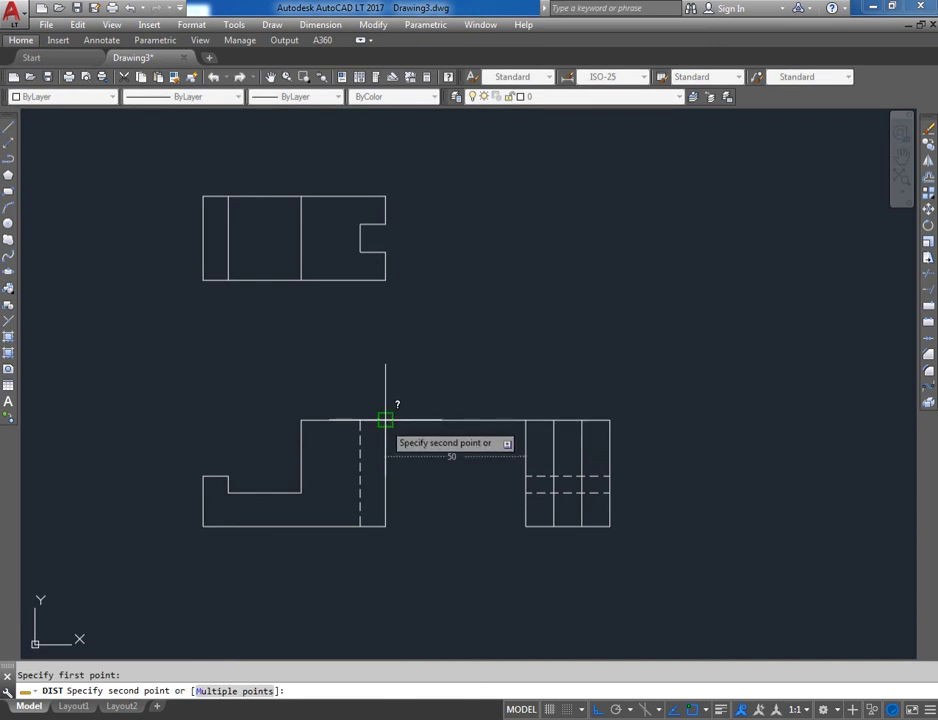
key(Escape)
click(385, 420)
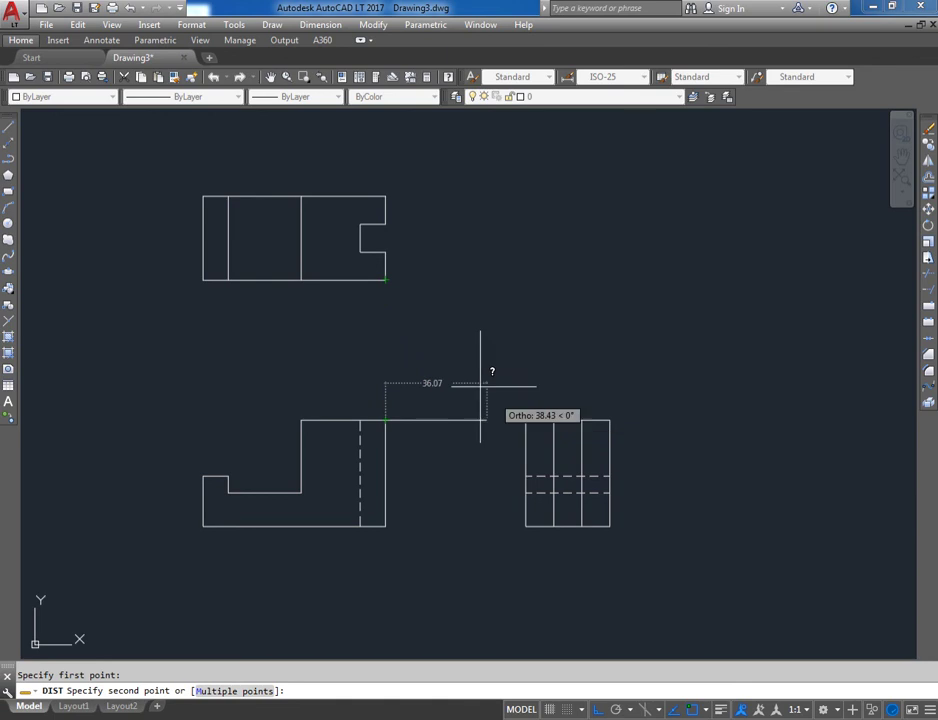
key(Escape)
key(Escape)
click(427, 368)
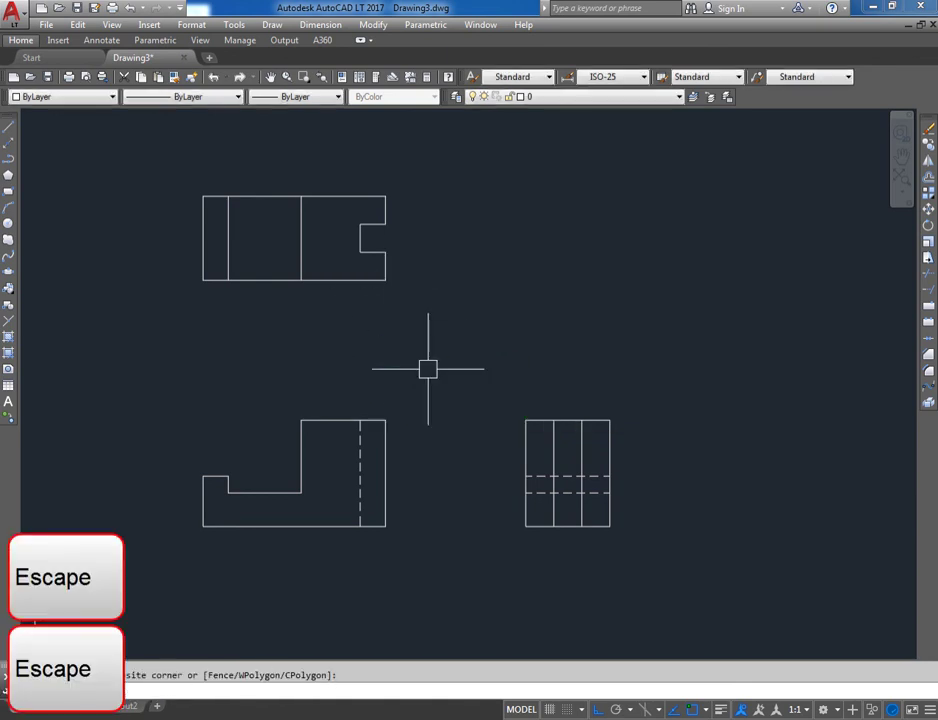
key(Escape)
- Colour every line of the three views yellow
middle_drag(388, 488, 380, 404)
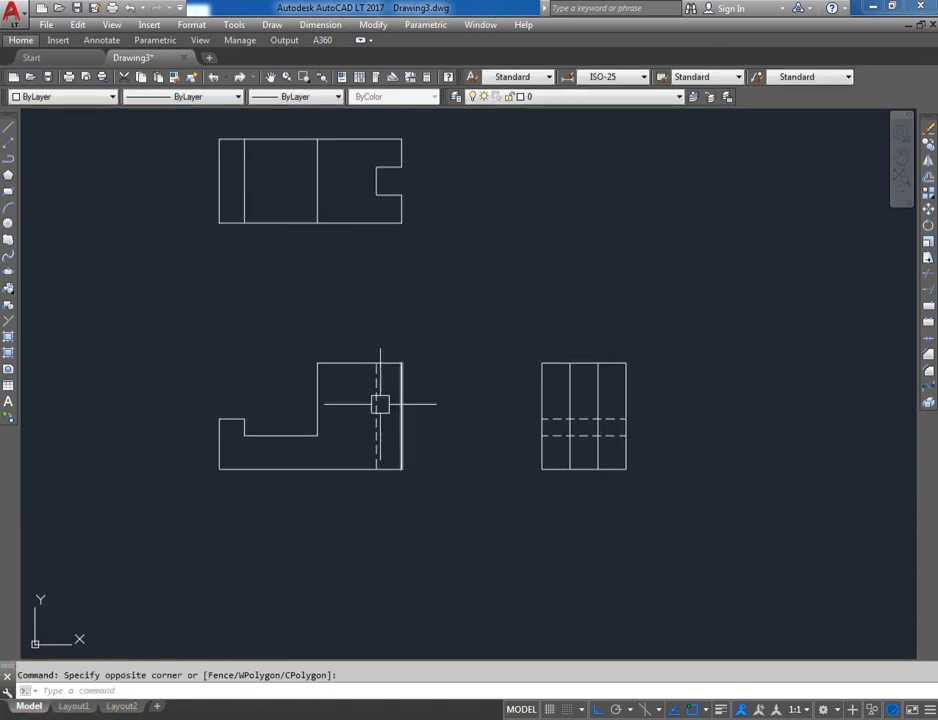
click(680, 530)
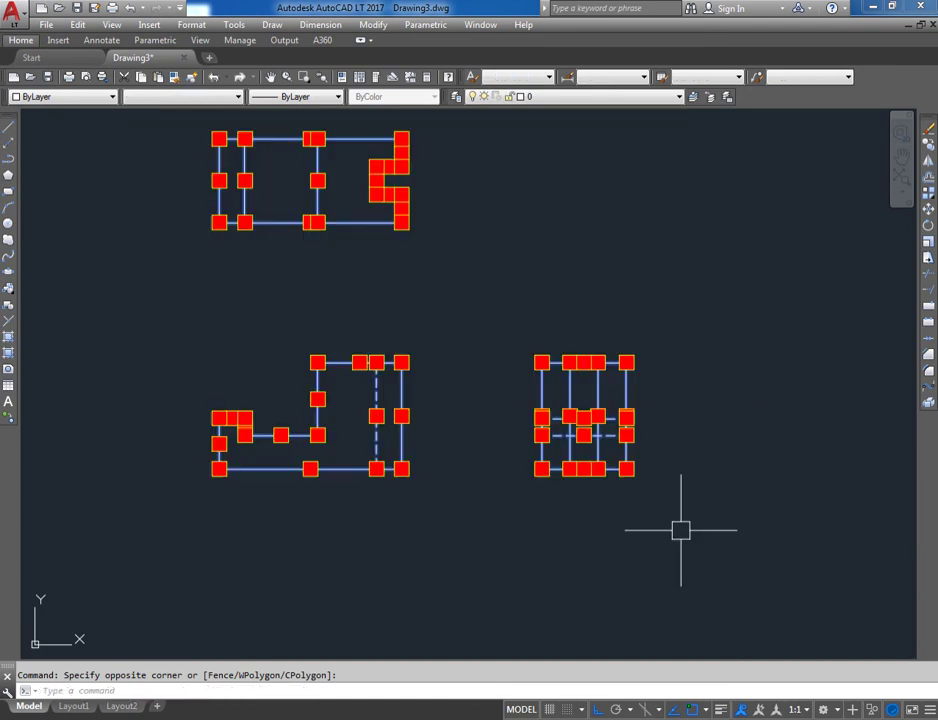
click(68, 104)
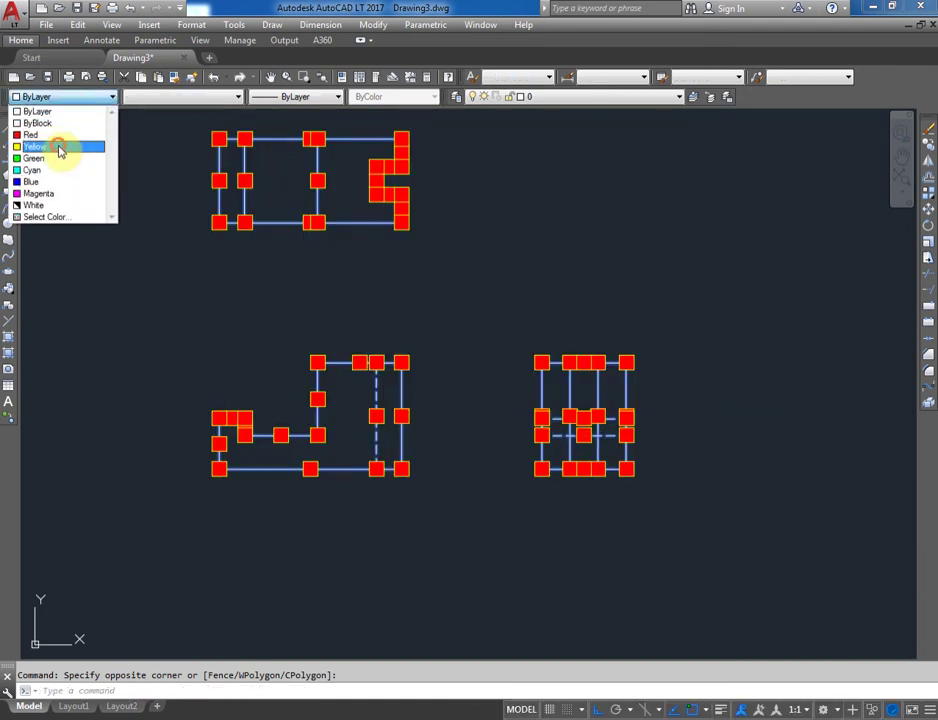
click(58, 147)
key(Escape)
- Make the dashed hidden lines in the side and front views red
scroll(600, 427, up, 4)
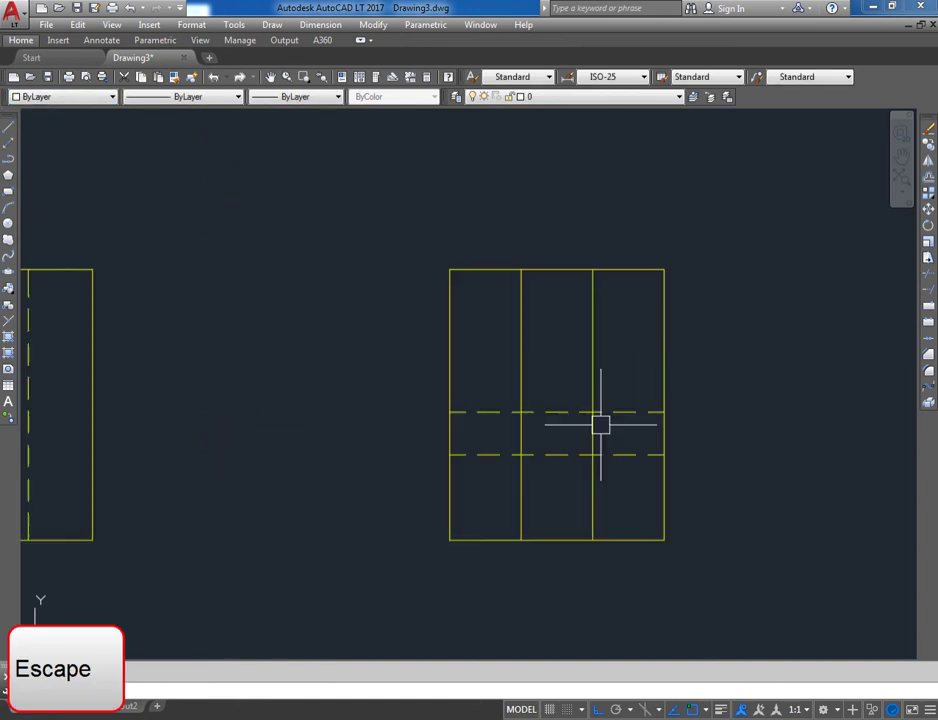
click(578, 475)
click(562, 370)
scroll(272, 427, down, 2)
middle_drag(142, 389, 299, 389)
click(280, 398)
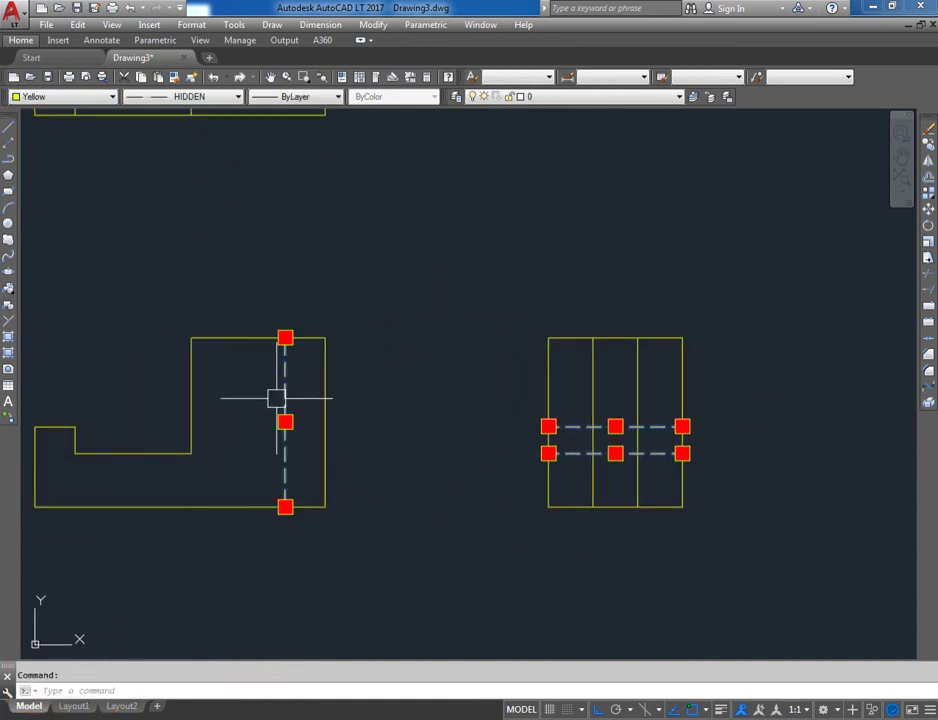
click(66, 104)
click(60, 134)
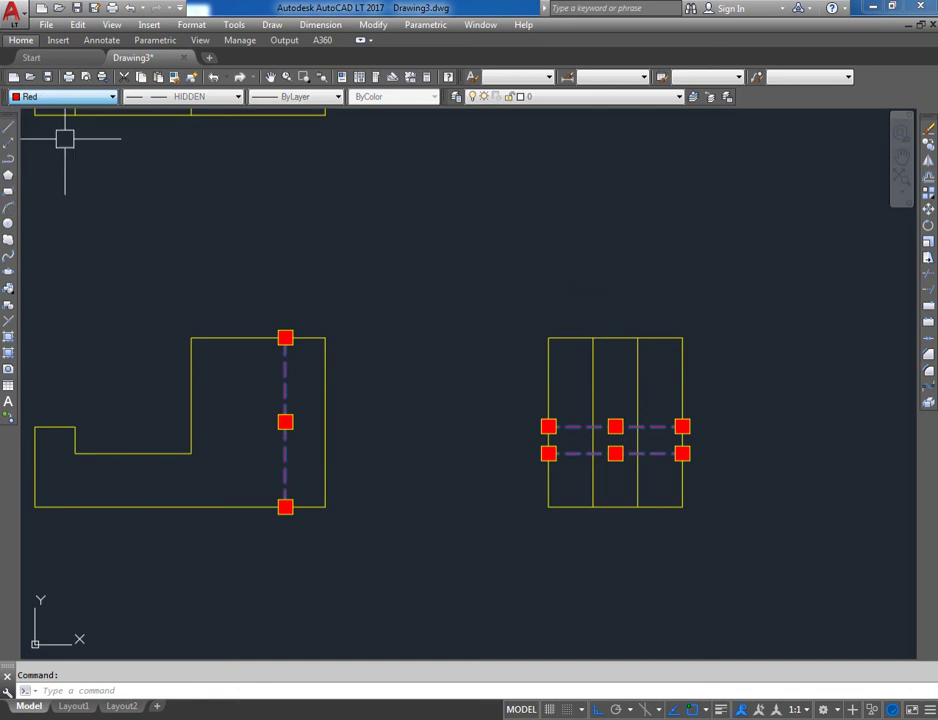
key(Escape)
- Zoom to fit the whole drawing, then start saving it with Ctrl+S
scroll(360, 296, down, 2)
middle_drag(377, 289, 419, 414)
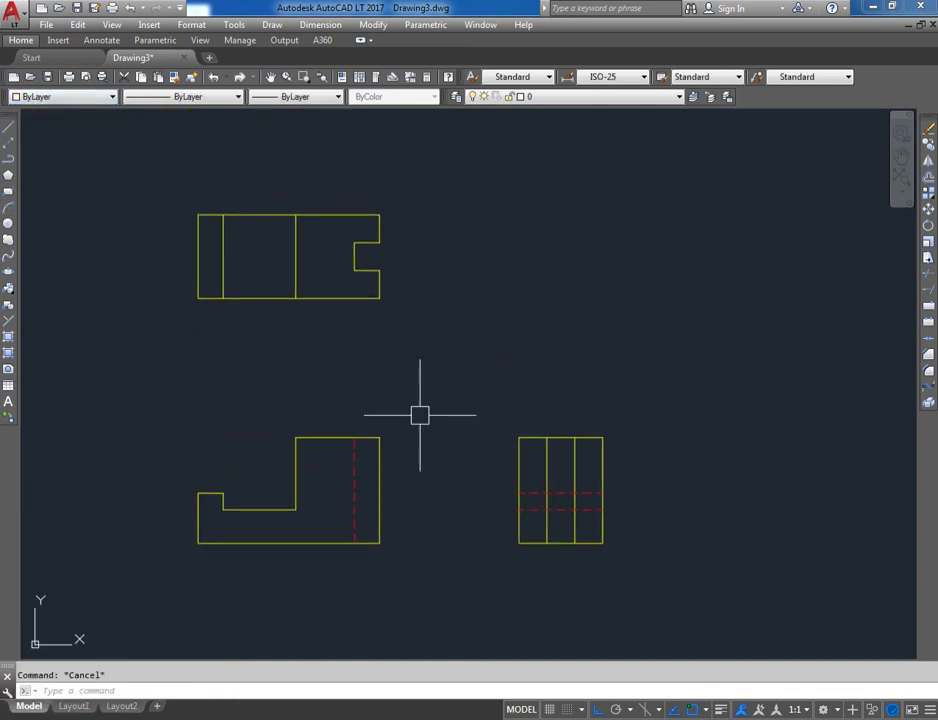
middle_click(430, 392)
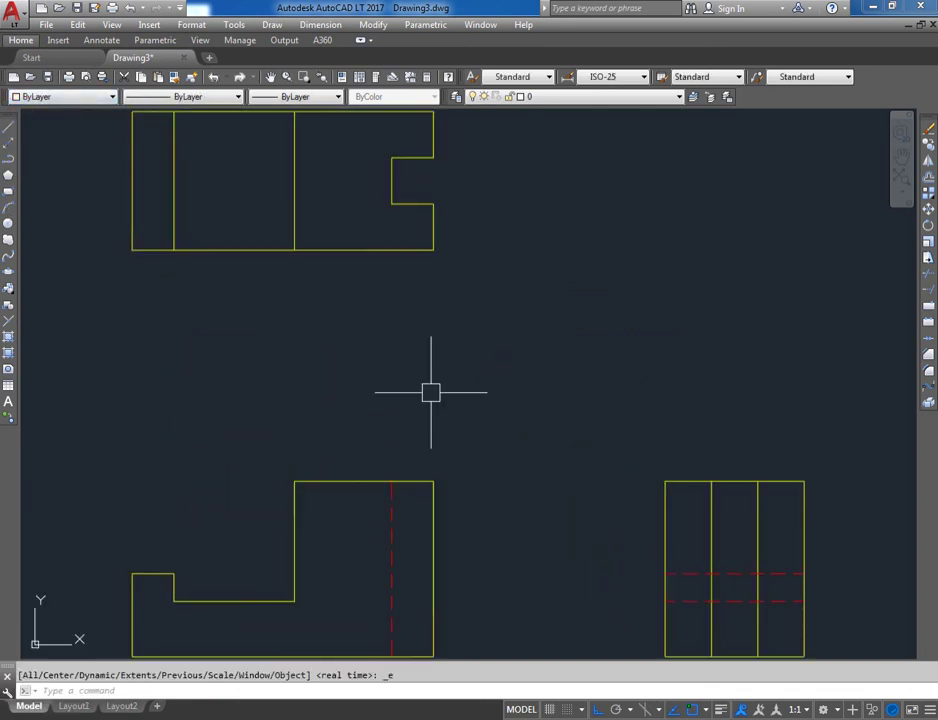
key(ctrl+s)
key(Escape)
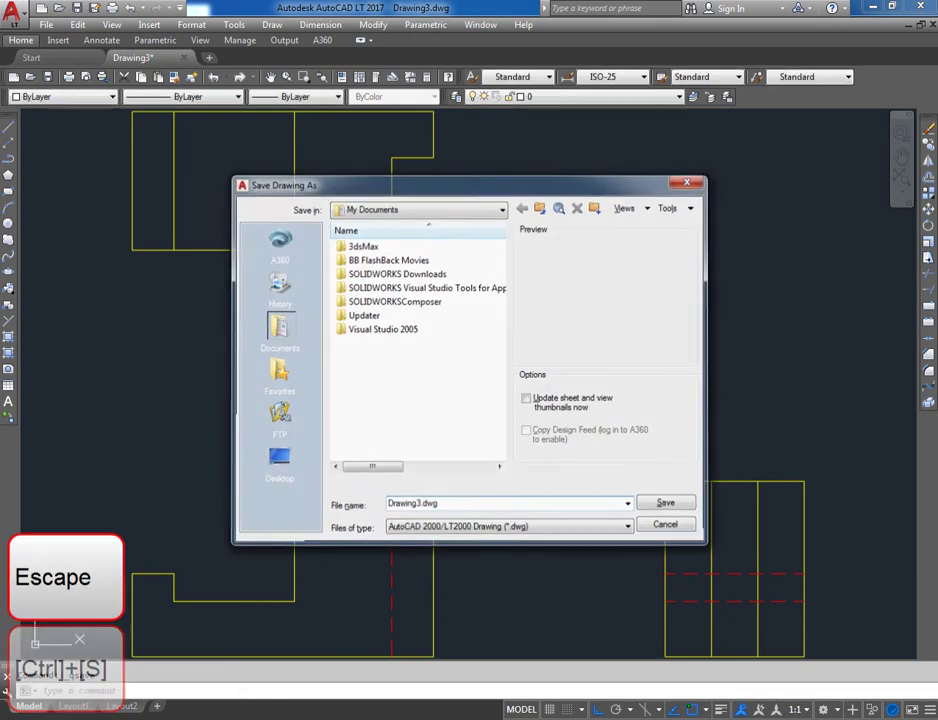